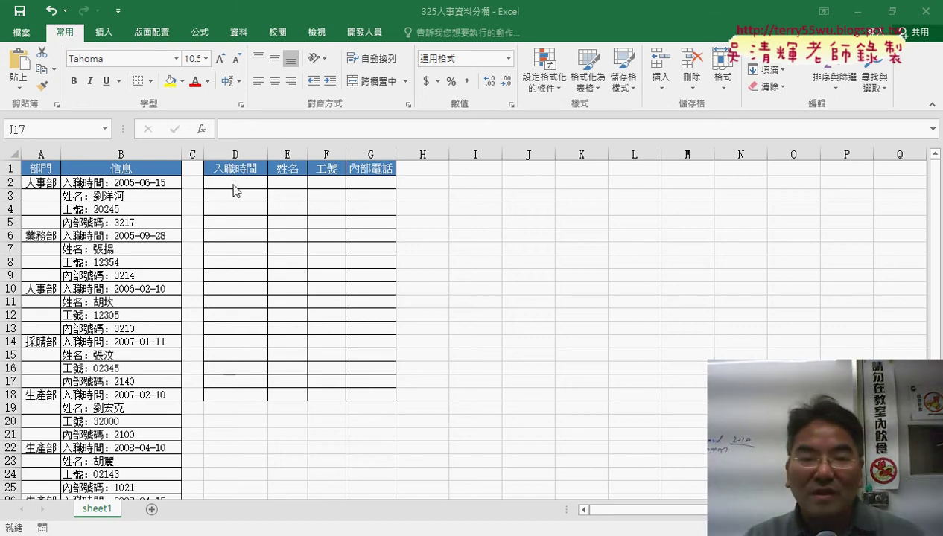
# - Check B2's text and the first employee's rows, then select D2 under 入職時間
pyautogui.click(233, 190)
pyautogui.click(91, 182)
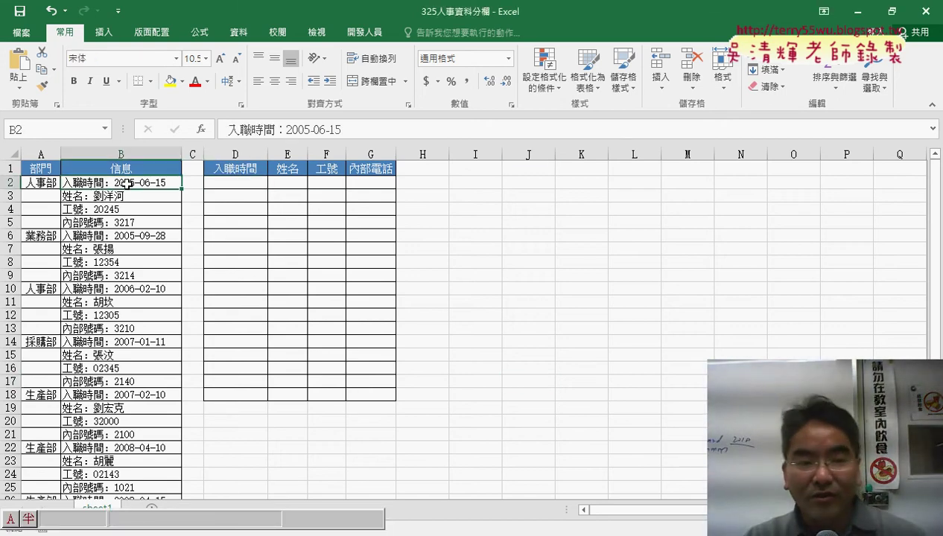
pyautogui.moveTo(127, 182); pyautogui.dragTo(119, 222)
pyautogui.moveTo(237, 183); pyautogui.dragTo(363, 184)
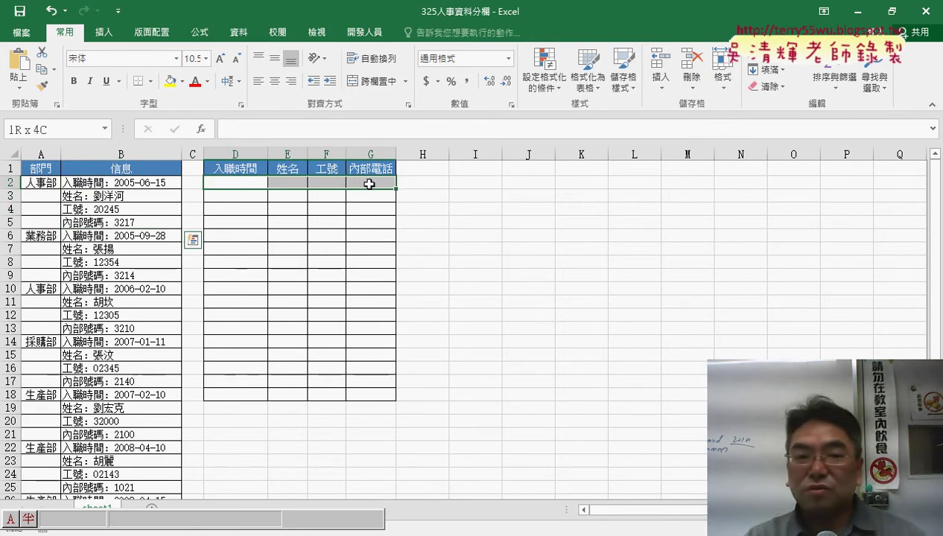
pyautogui.click(242, 185)
# - Insert the INDEX function into D2 from the 檢視與參照 category
pyautogui.click(199, 131)
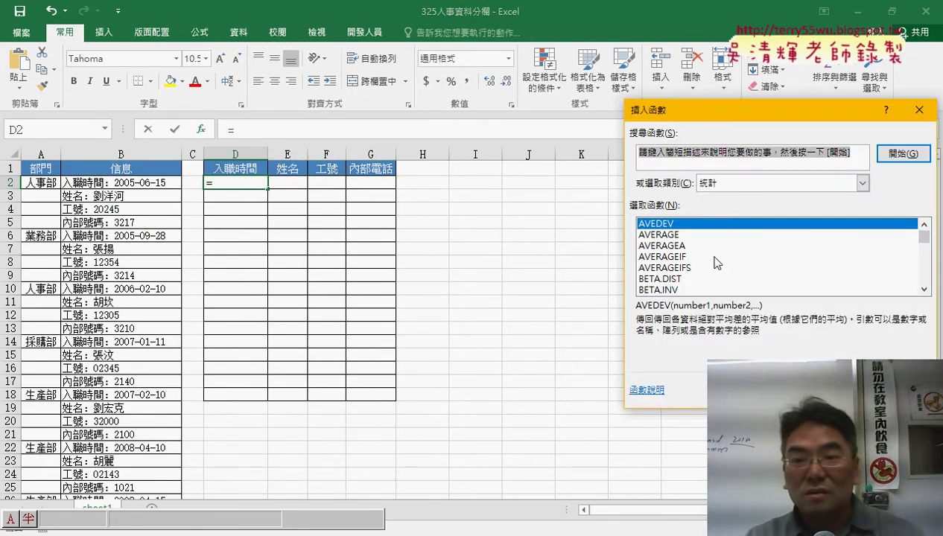
pyautogui.moveTo(682, 96); pyautogui.dragTo(461, 99)
pyautogui.click(632, 163)
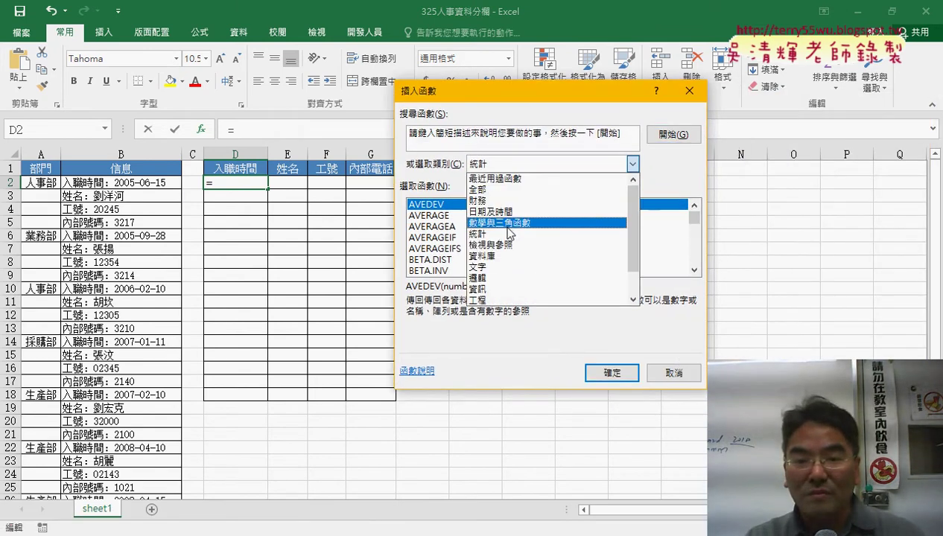
pyautogui.click(511, 245)
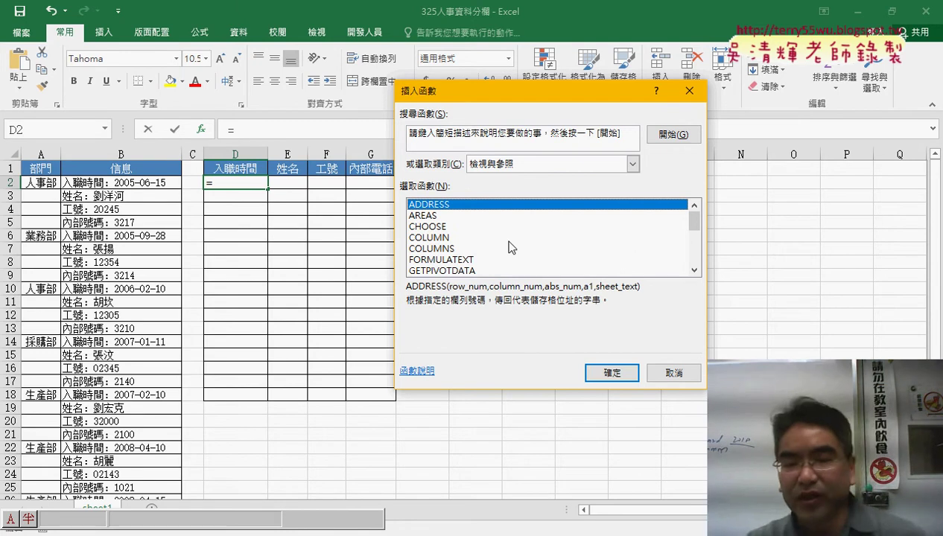
pyautogui.moveTo(696, 221); pyautogui.dragTo(698, 235)
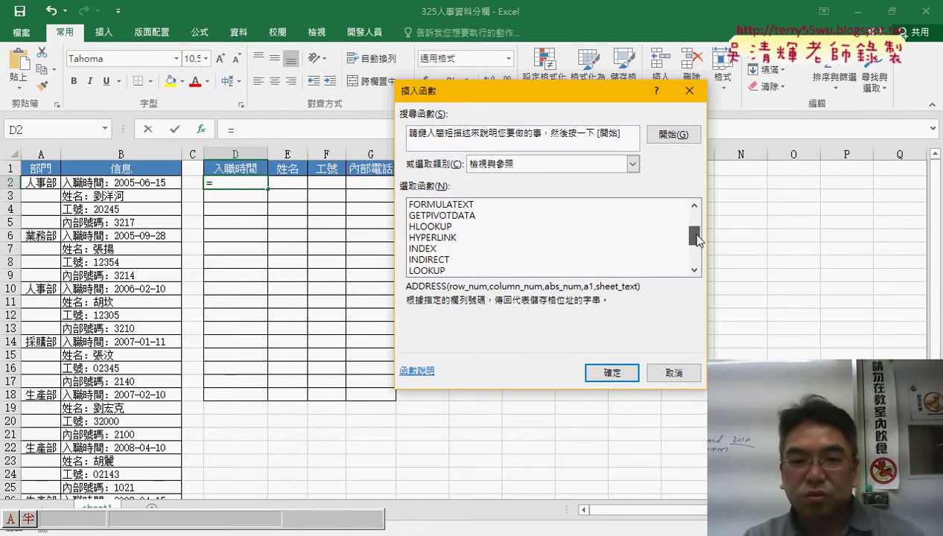
pyautogui.click(451, 248)
pyautogui.click(451, 259)
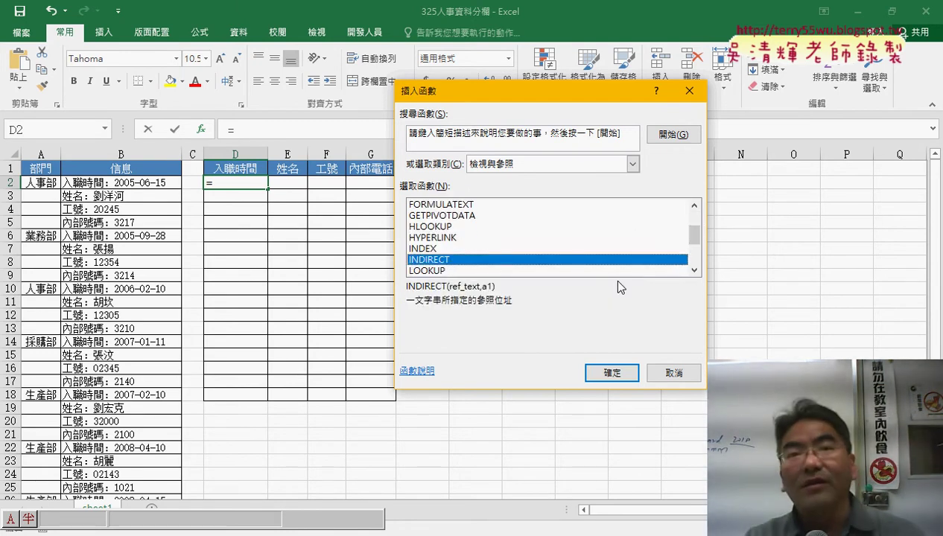
pyautogui.doubleClick(470, 249)
# - Use INDEX's array form with Array $B$2:$B$33, Row_num 1 and Column_num 1
pyautogui.click(557, 278)
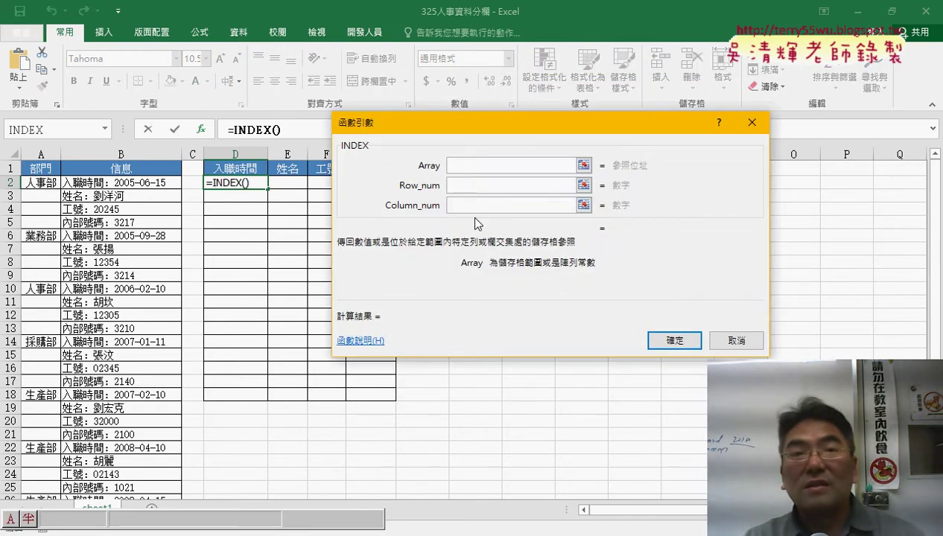
pyautogui.click(142, 184)
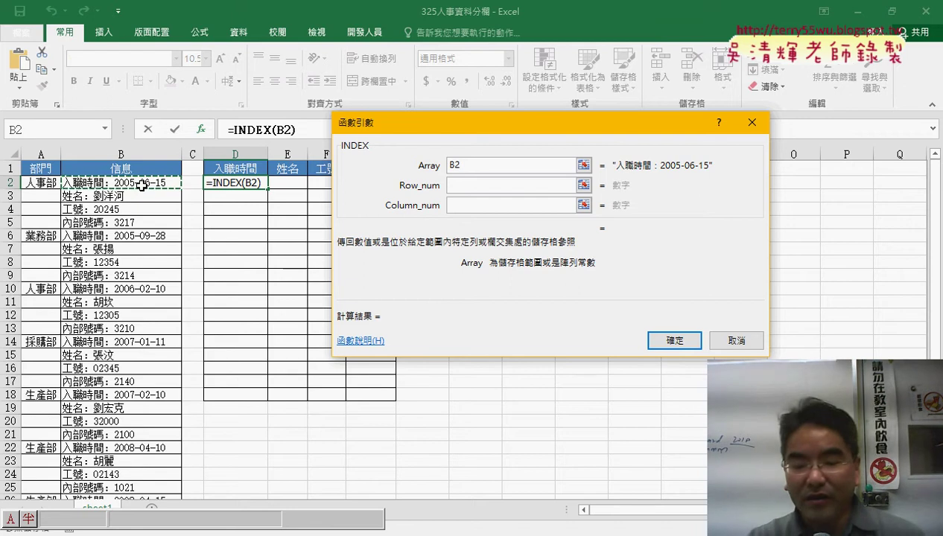
pyautogui.hotkey('ctrl', 'shift', 'Down')
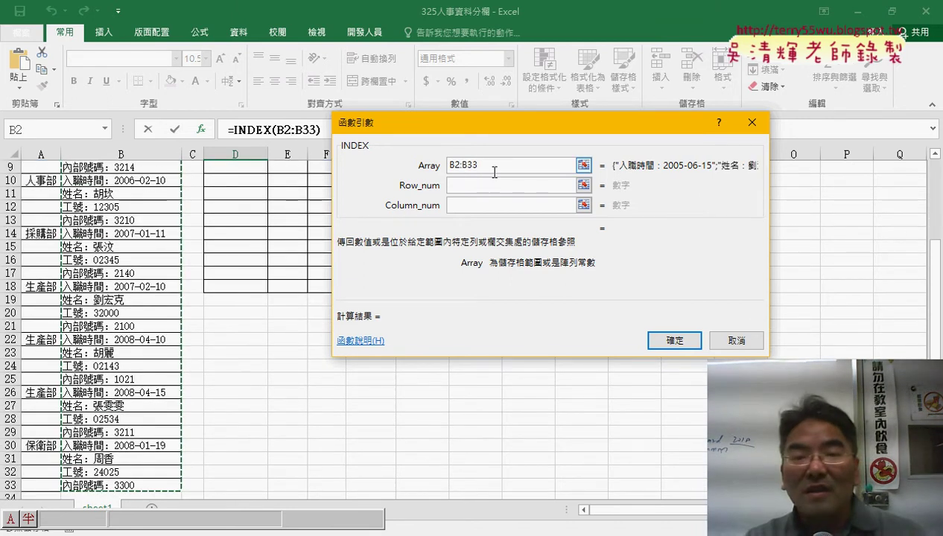
pyautogui.click(435, 168)
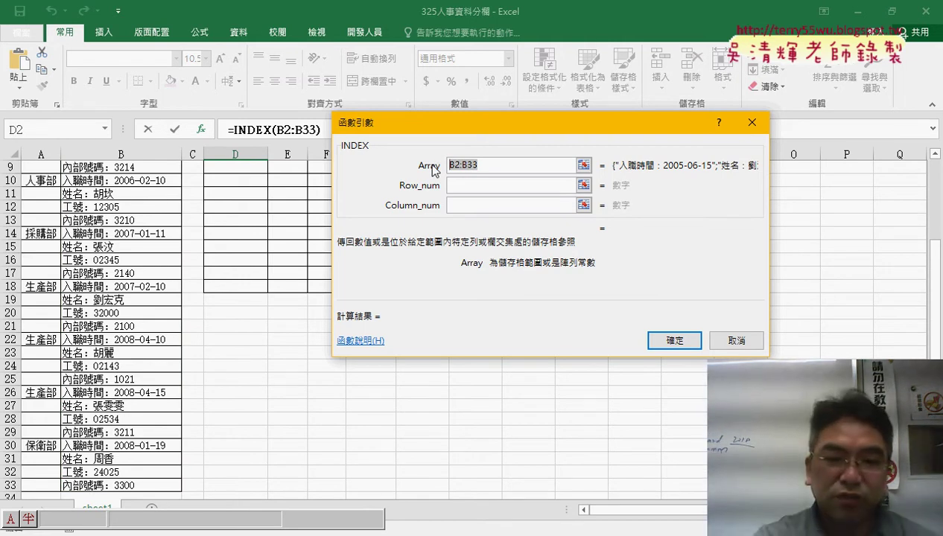
pyautogui.press('F4')
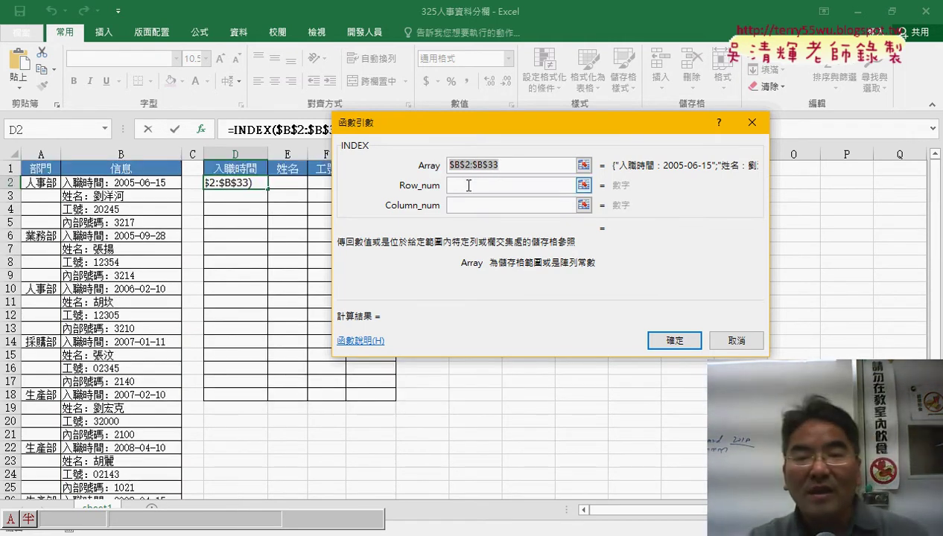
pyautogui.click(468, 186)
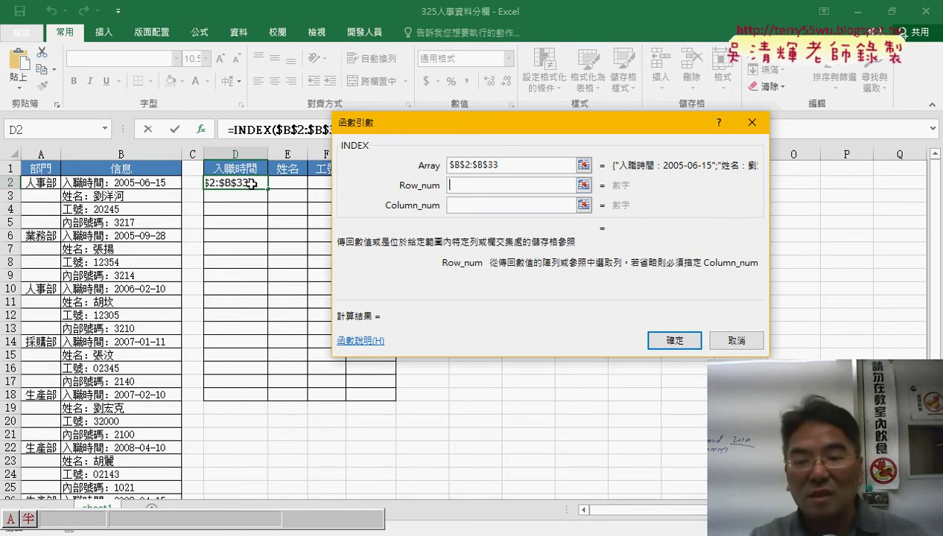
pyautogui.write('1')
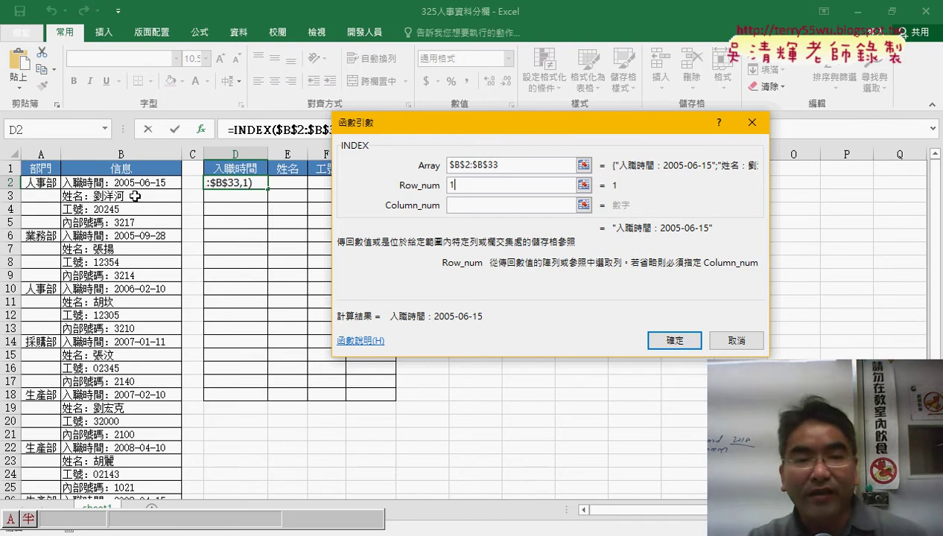
pyautogui.click(459, 205)
pyautogui.write('1')
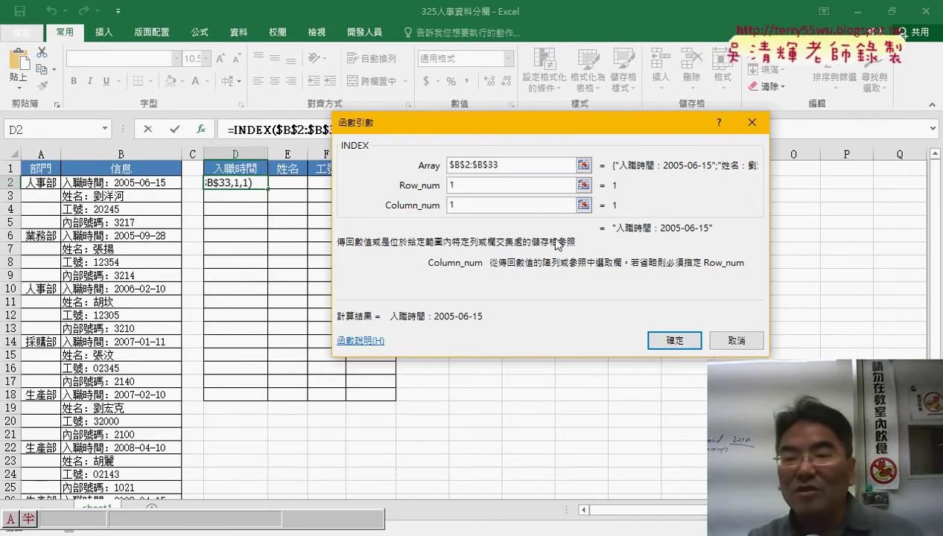
pyautogui.click(681, 343)
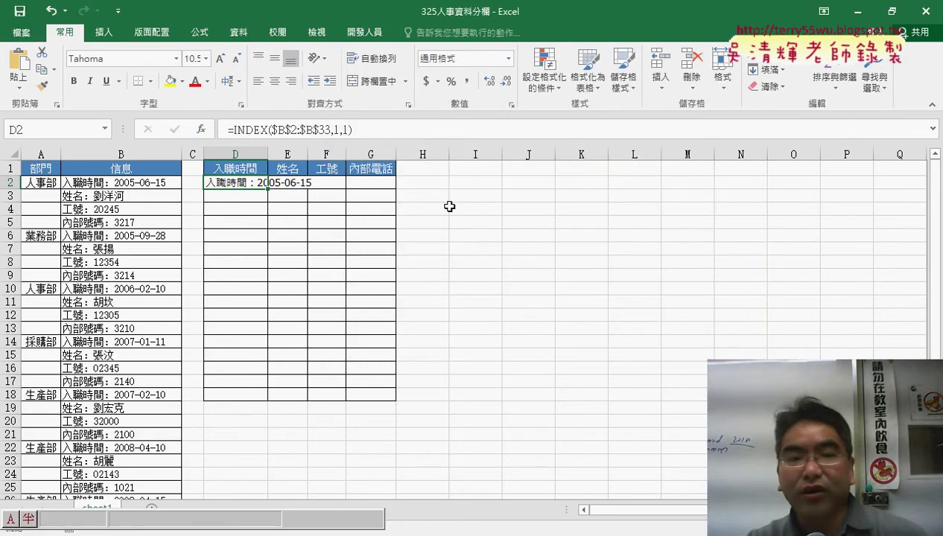
# - Widen columns D and E, review D2's INDEX formula, then clear D2
pyautogui.moveTo(268, 154); pyautogui.dragTo(415, 155)
pyautogui.click(380, 180)
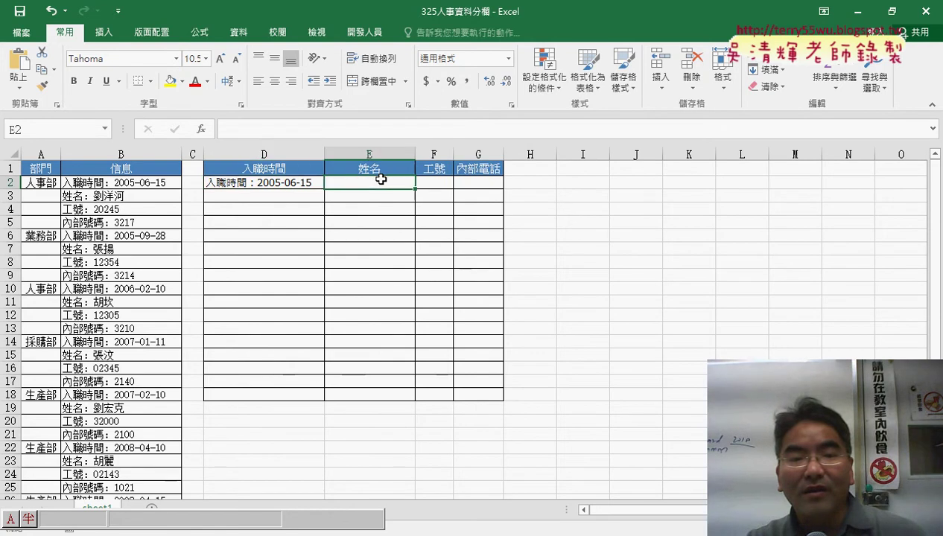
pyautogui.click(301, 182)
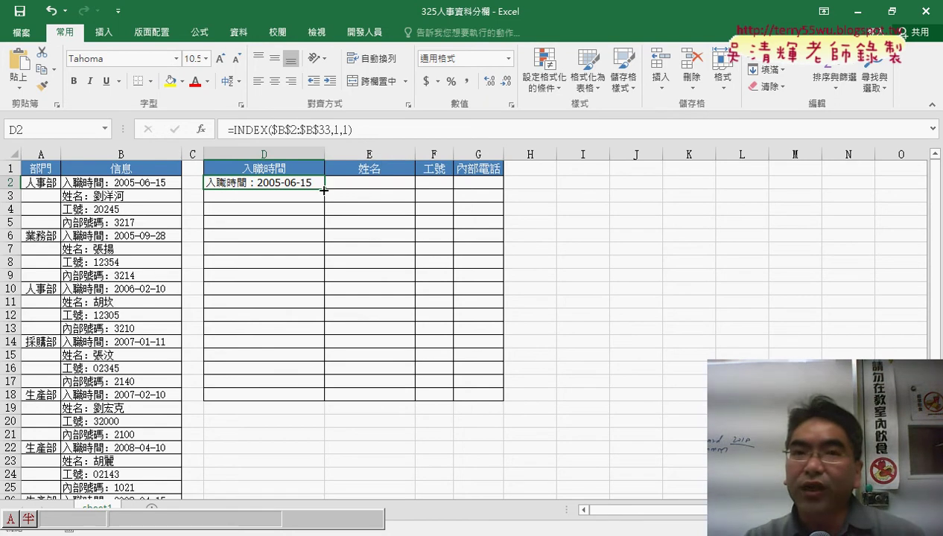
pyautogui.click(336, 129)
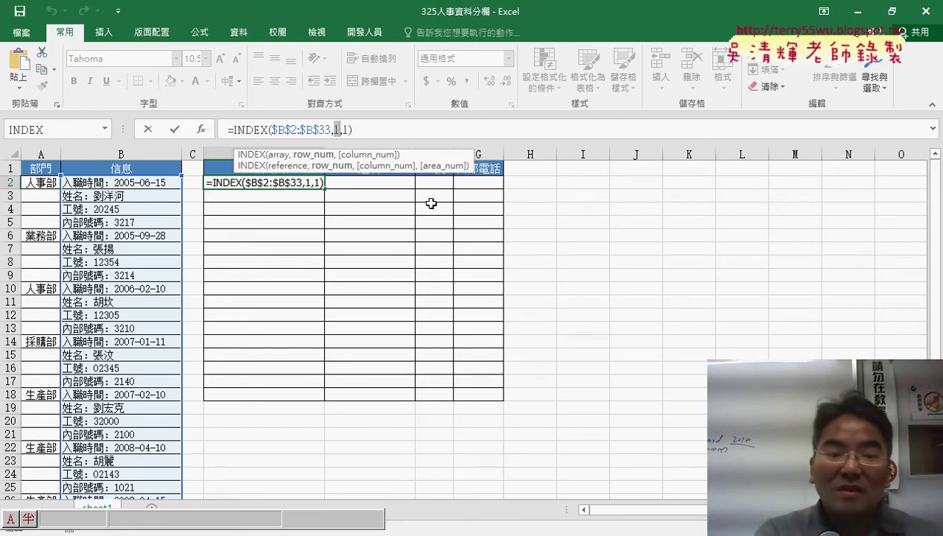
pyautogui.hotkey('ctrl', 'Return')
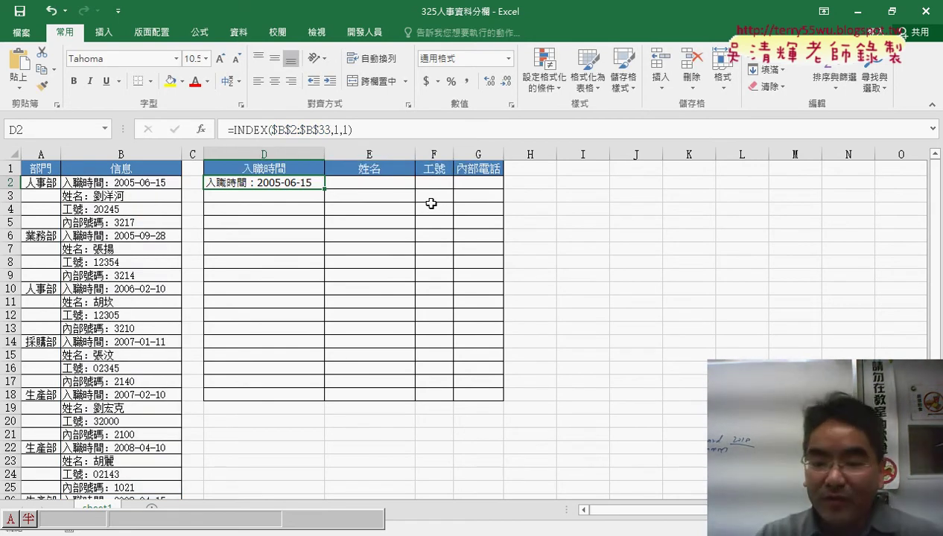
pyautogui.press('Delete')
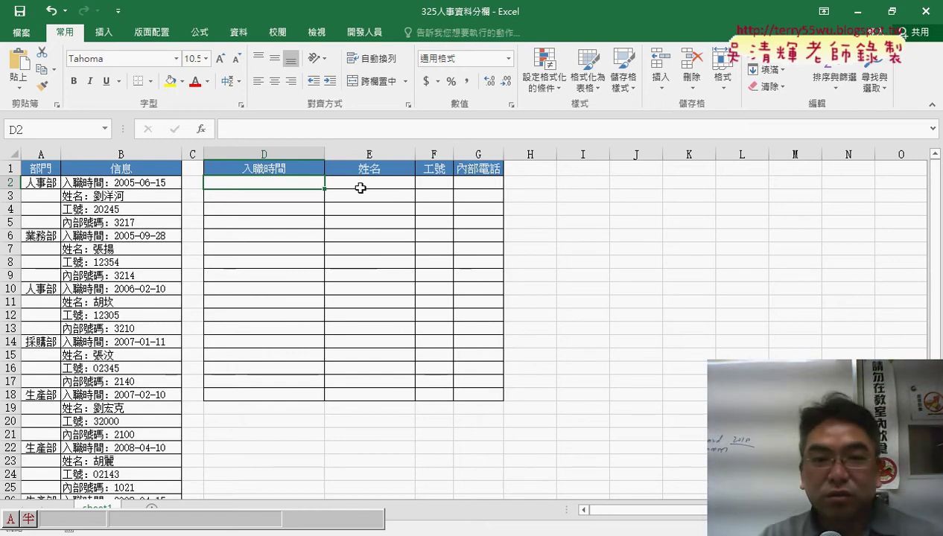
# - Enter =COLUMN()-3 in D2 and fill it across and down through G8
pyautogui.click(201, 129)
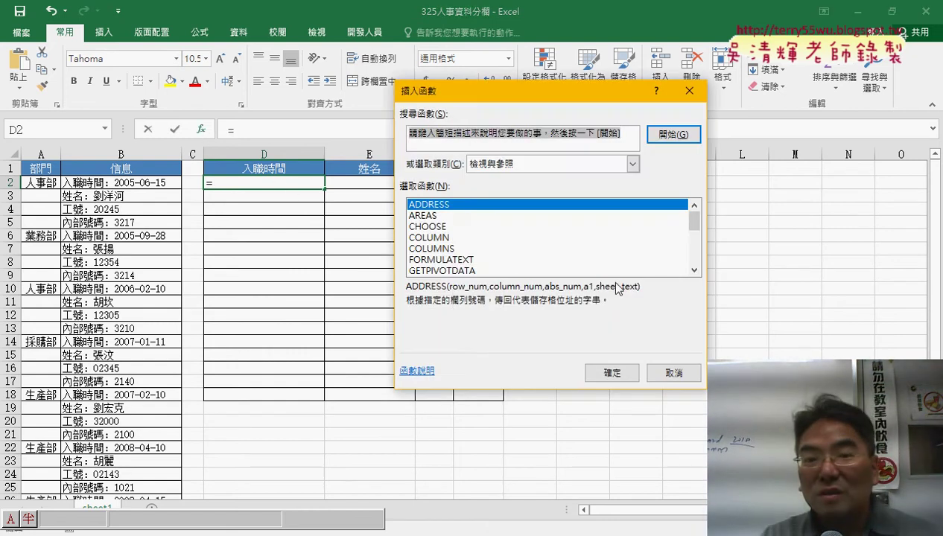
pyautogui.moveTo(692, 222); pyautogui.dragTo(693, 235)
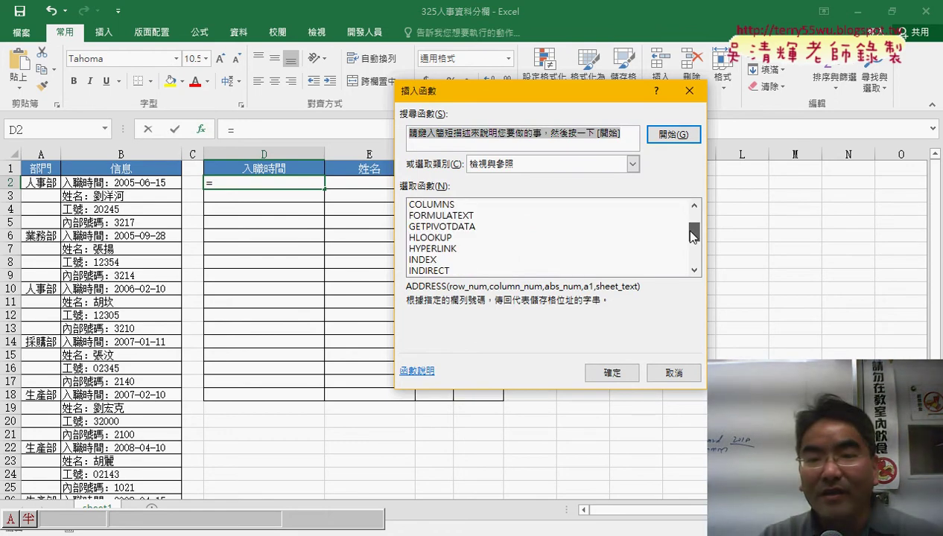
pyautogui.click(694, 205)
pyautogui.click(694, 206)
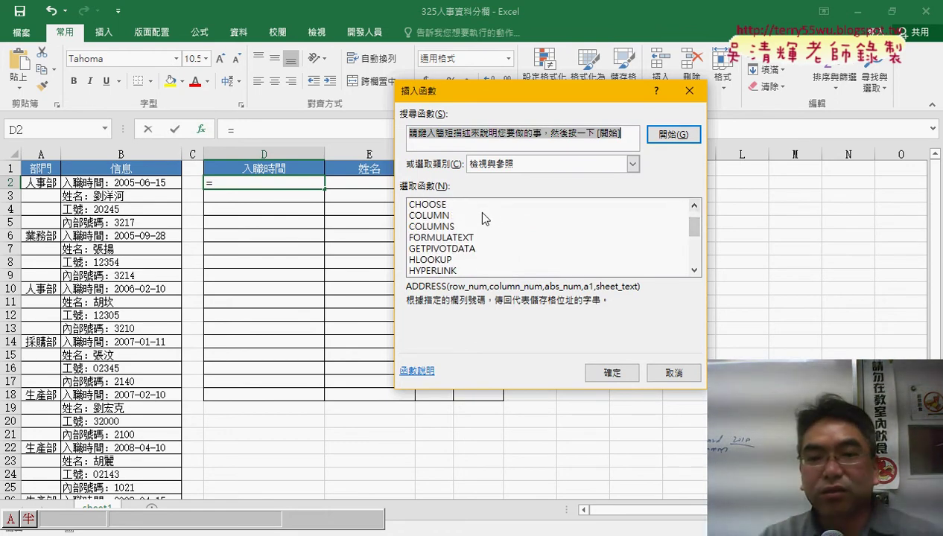
pyautogui.click(440, 216)
pyautogui.click(610, 372)
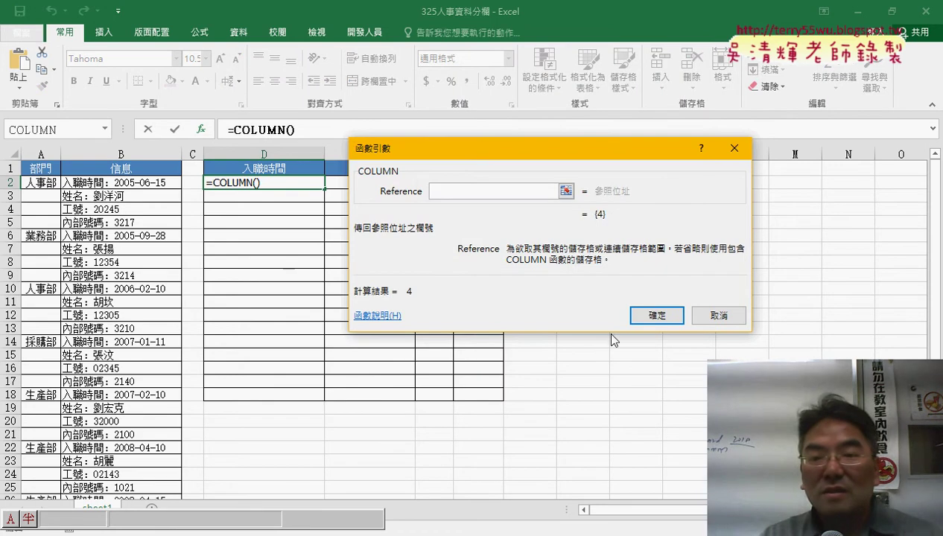
pyautogui.click(652, 315)
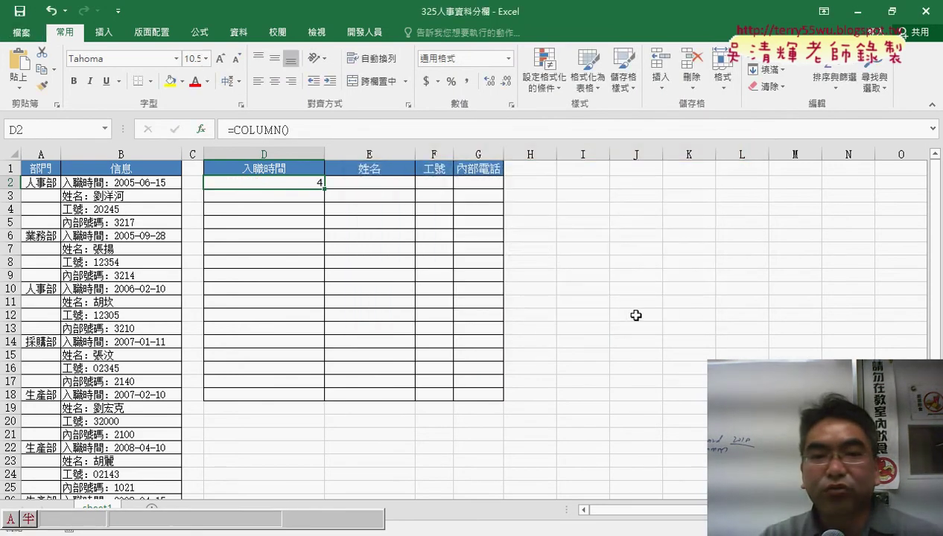
pyautogui.click(331, 126)
pyautogui.write('-3')
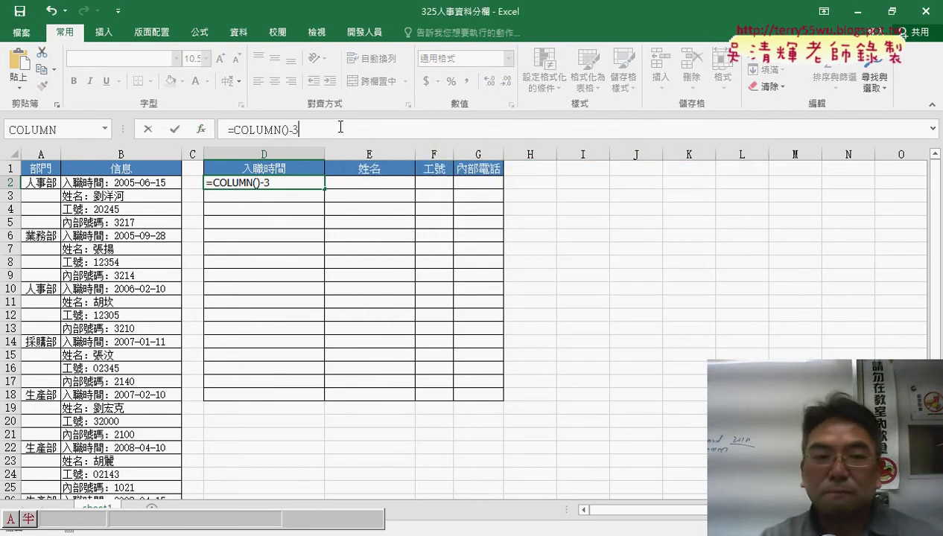
pyautogui.click(175, 129)
pyautogui.moveTo(325, 188)
pyautogui.mouseDown()
pyautogui.moveTo(500, 188)
pyautogui.moveTo(499, 269)
pyautogui.mouseUp()
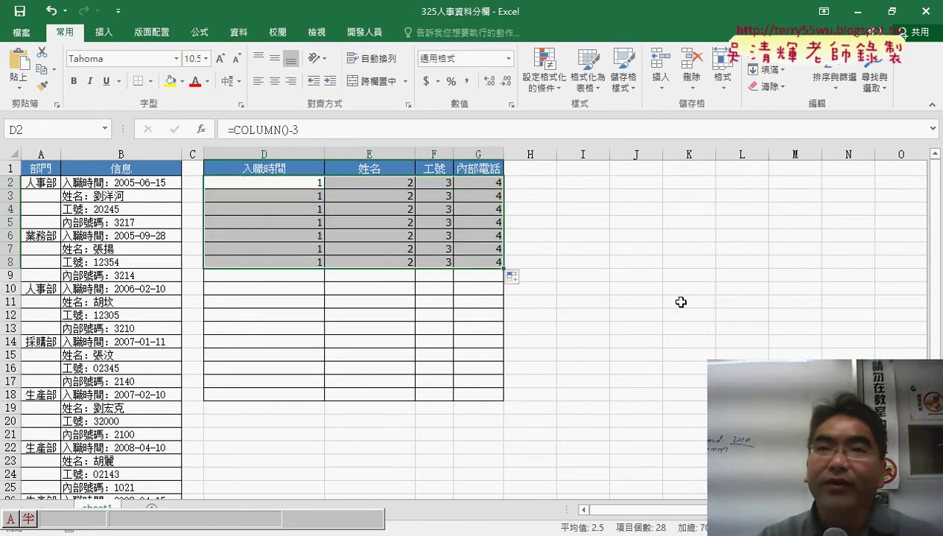
pyautogui.click(292, 180)
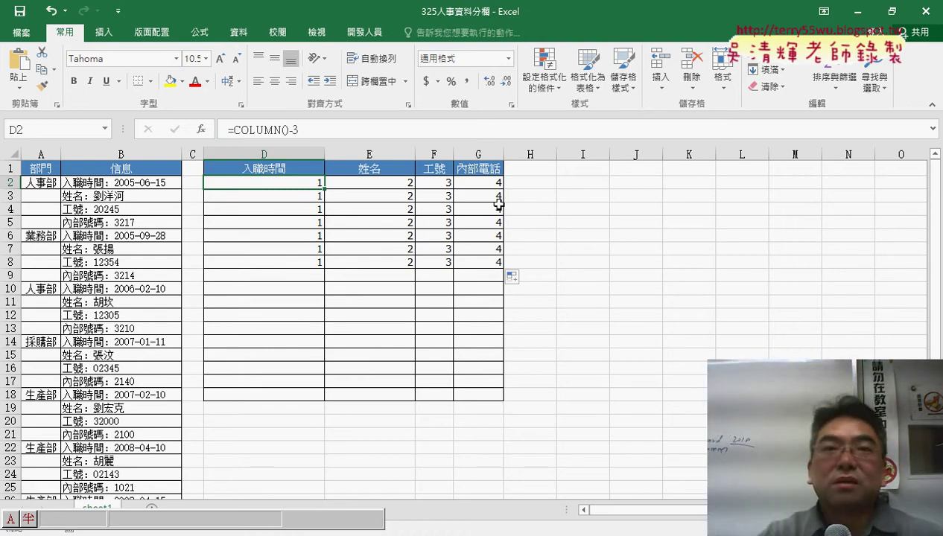
# - Extend D2's formula to =COLUMN()-3+(ROW()-2)*4
pyautogui.click(305, 129)
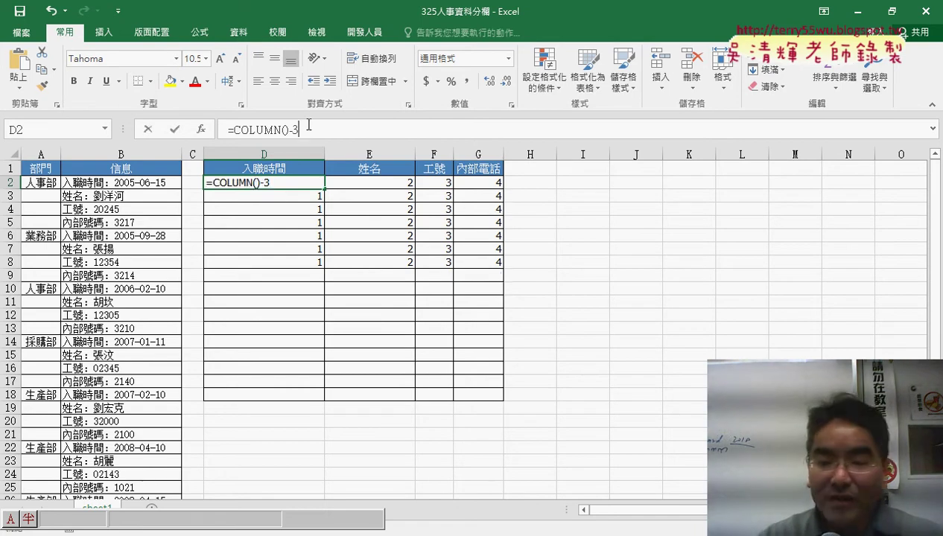
pyautogui.write('+')
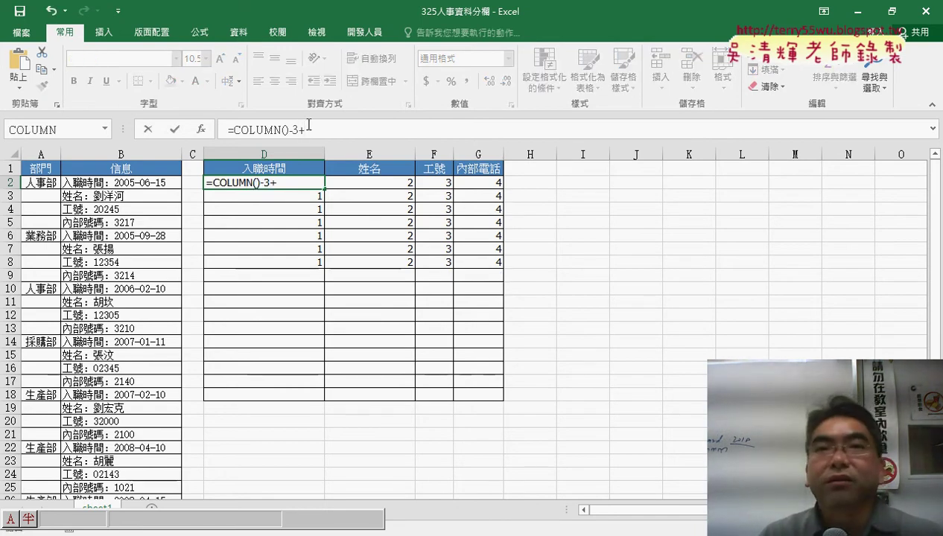
pyautogui.write('row()')
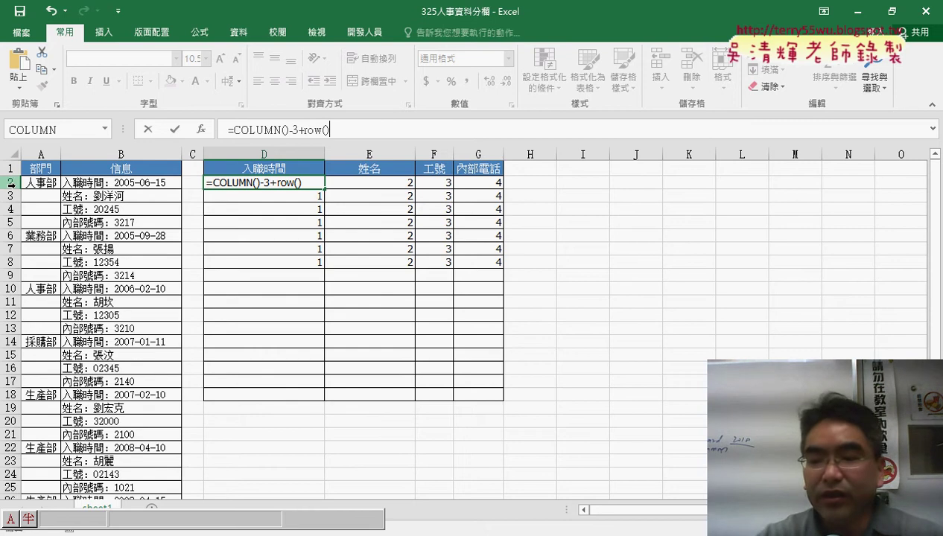
pyautogui.write('-2')
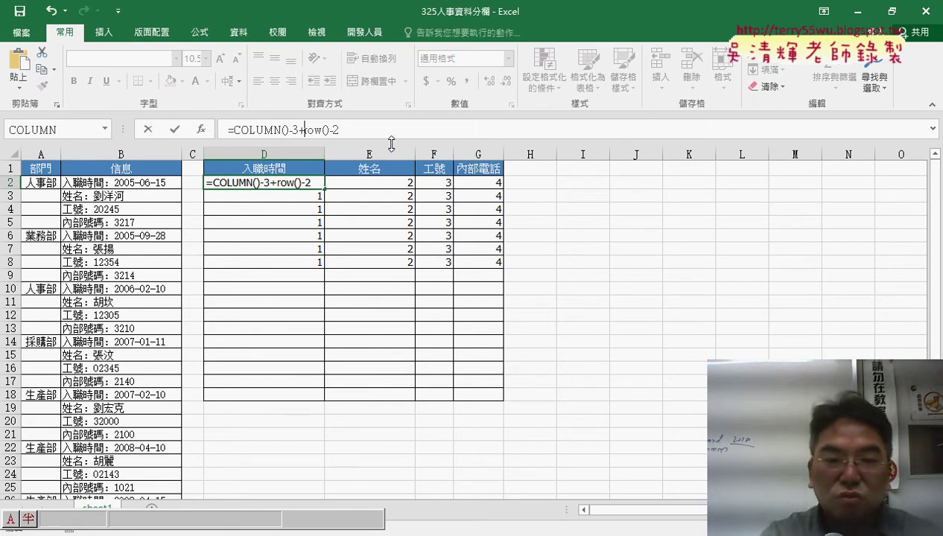
pyautogui.write('(')
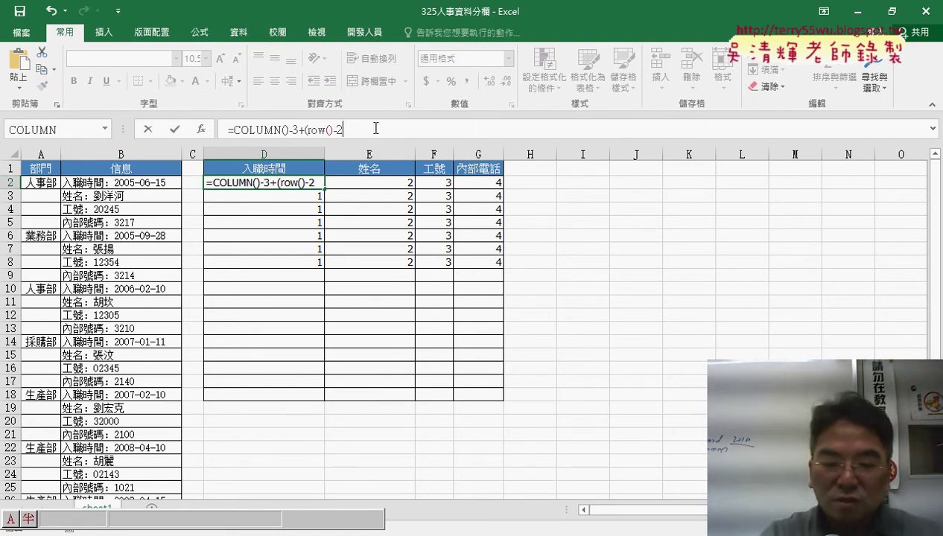
pyautogui.write(')-2)')
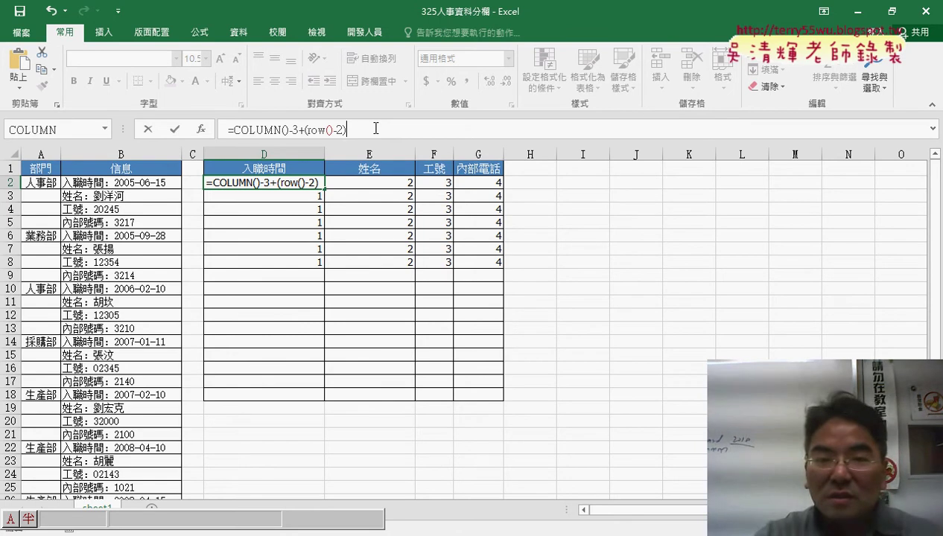
pyautogui.write('*4')
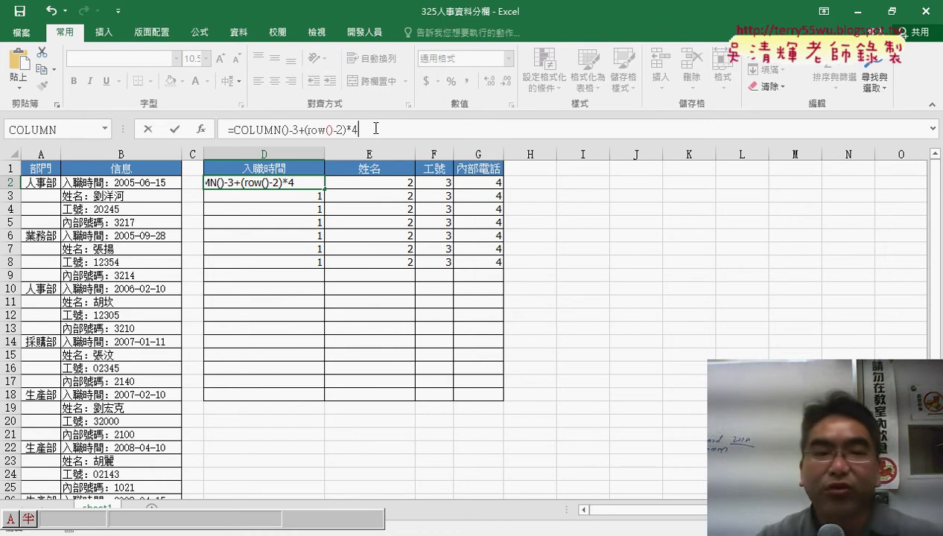
pyautogui.click(178, 132)
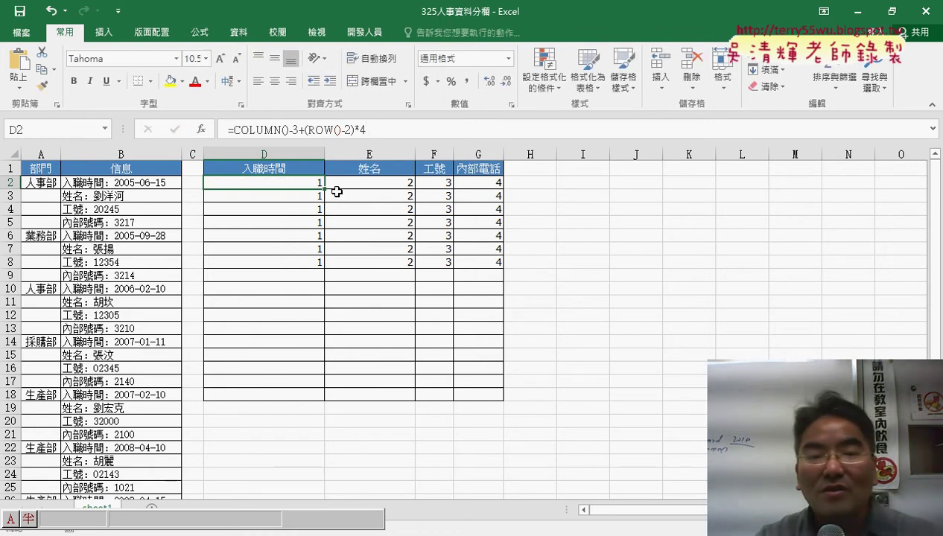
# - Fill D2's numbering formula across to column G and down to row 9, then reselect D2
pyautogui.moveTo(325, 191)
pyautogui.mouseDown()
pyautogui.moveTo(505, 185)
pyautogui.moveTo(505, 267)
pyautogui.mouseUp()
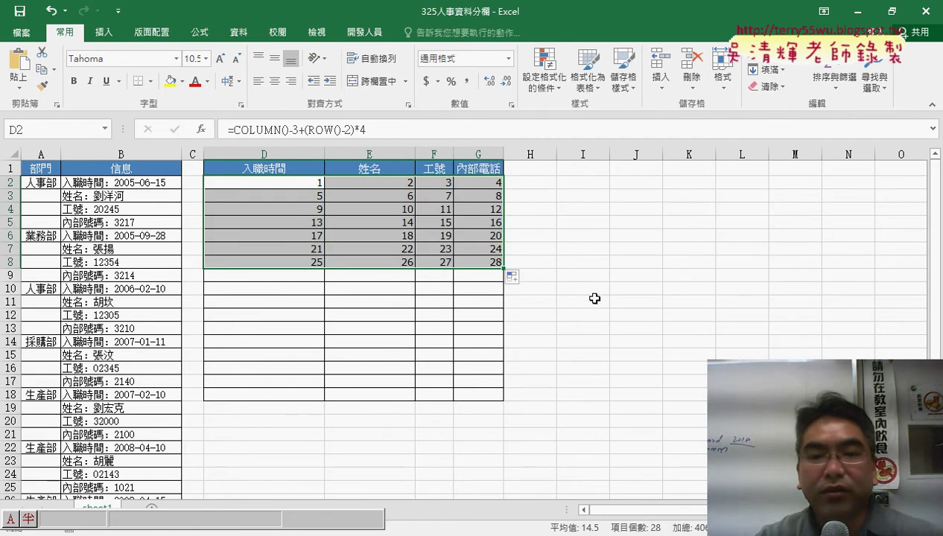
pyautogui.moveTo(505, 267); pyautogui.dragTo(505, 281)
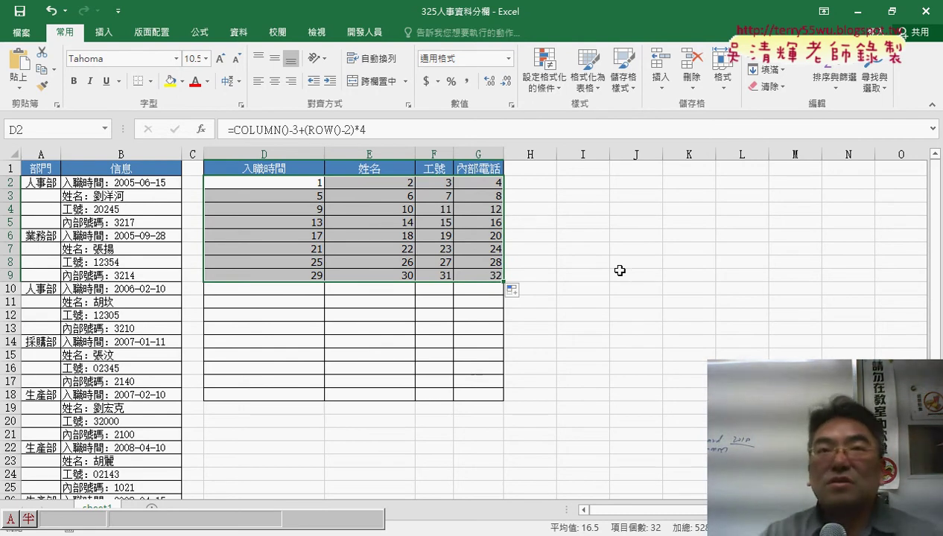
pyautogui.click(315, 183)
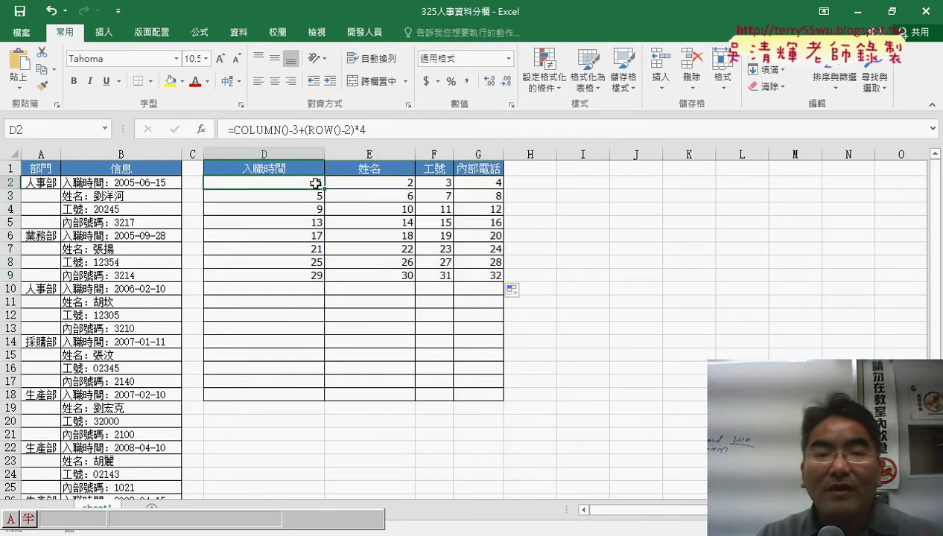
pyautogui.moveTo(374, 135); pyautogui.dragTo(296, 134)
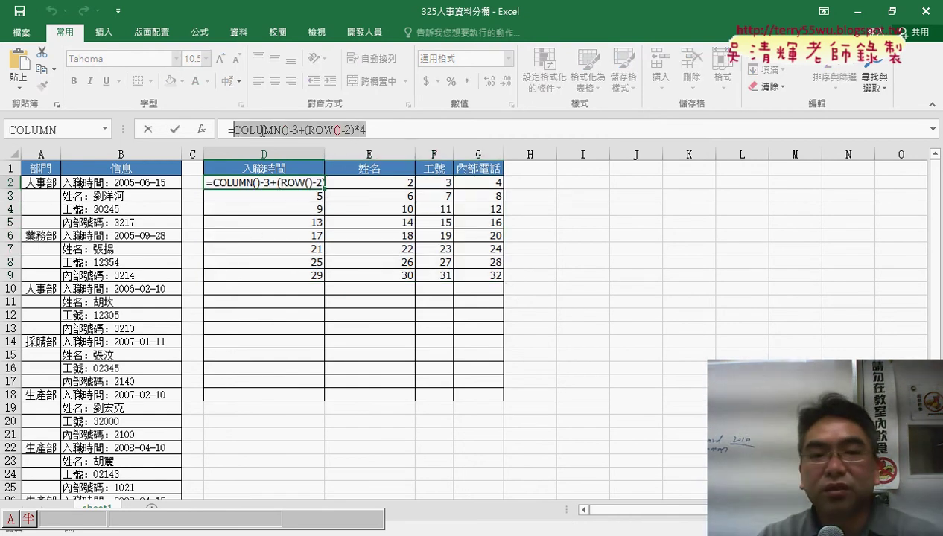
# - Copy the COLUMN()-3+(ROW()-2)*4 calculation, clear it, and insert array-form INDEX in D2
pyautogui.rightClick(296, 130)
pyautogui.click(318, 158)
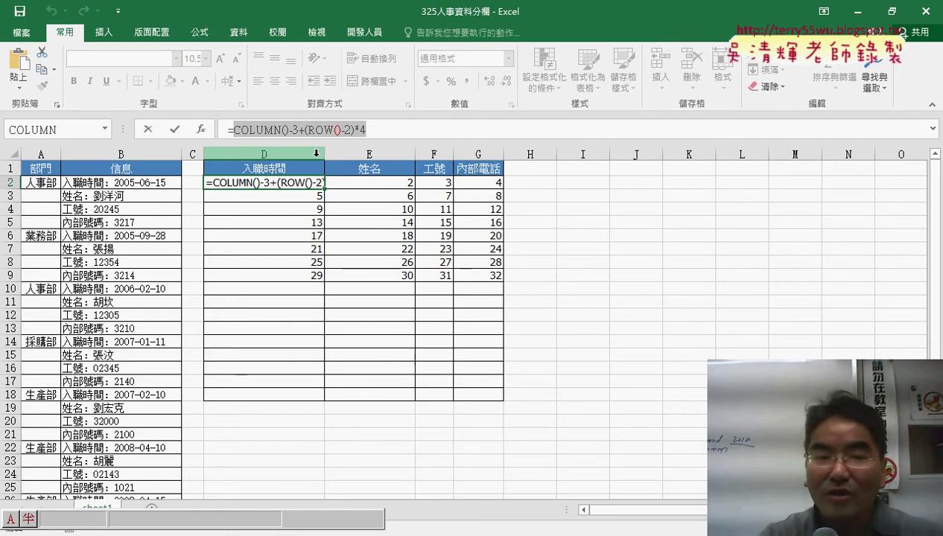
pyautogui.press('BackSpace')
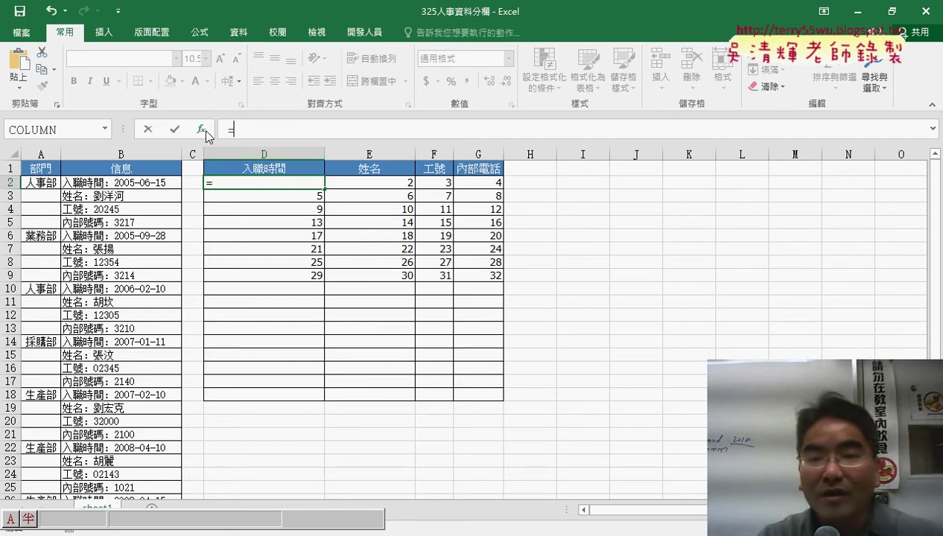
pyautogui.click(200, 129)
pyautogui.click(630, 164)
pyautogui.click(588, 177)
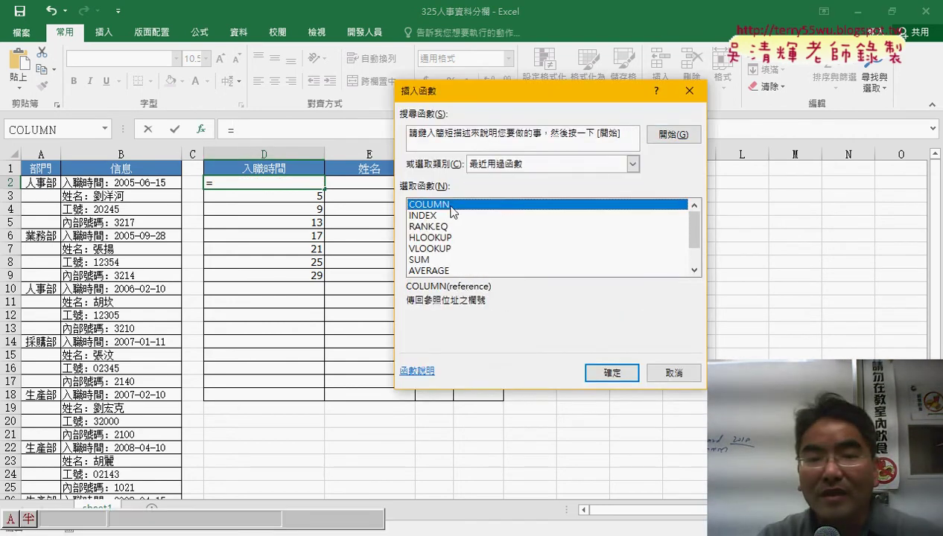
pyautogui.click(439, 216)
pyautogui.doubleClick(439, 216)
pyautogui.click(560, 280)
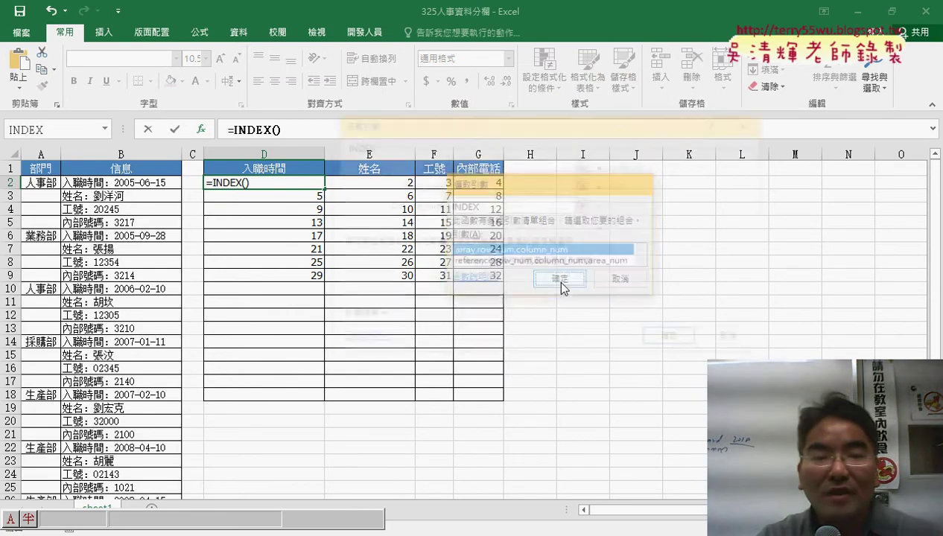
# - Set INDEX Array to $B$2:$B$33, paste the calculation as Row_num, and use Column_num 1
pyautogui.click(136, 182)
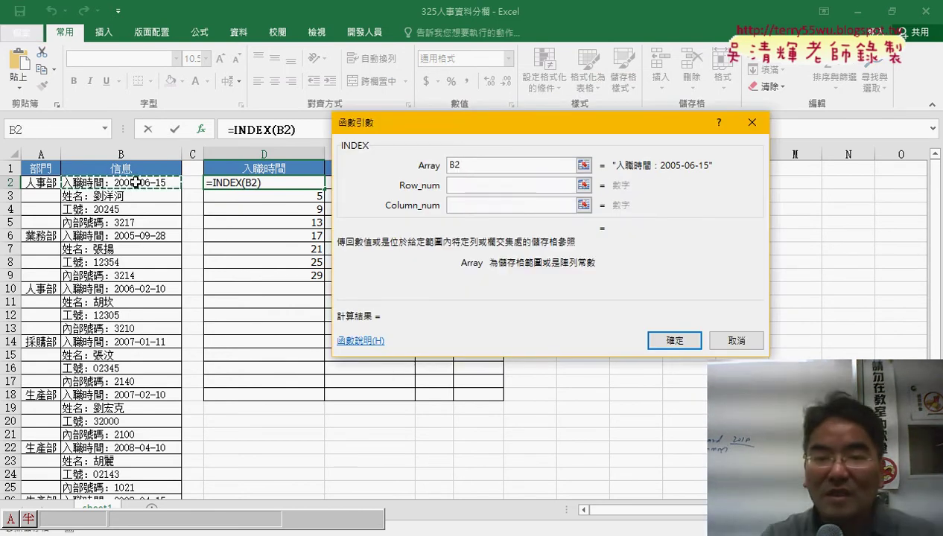
pyautogui.hotkey('ctrl', 'shift', 'Down')
pyautogui.moveTo(494, 166); pyautogui.dragTo(422, 171)
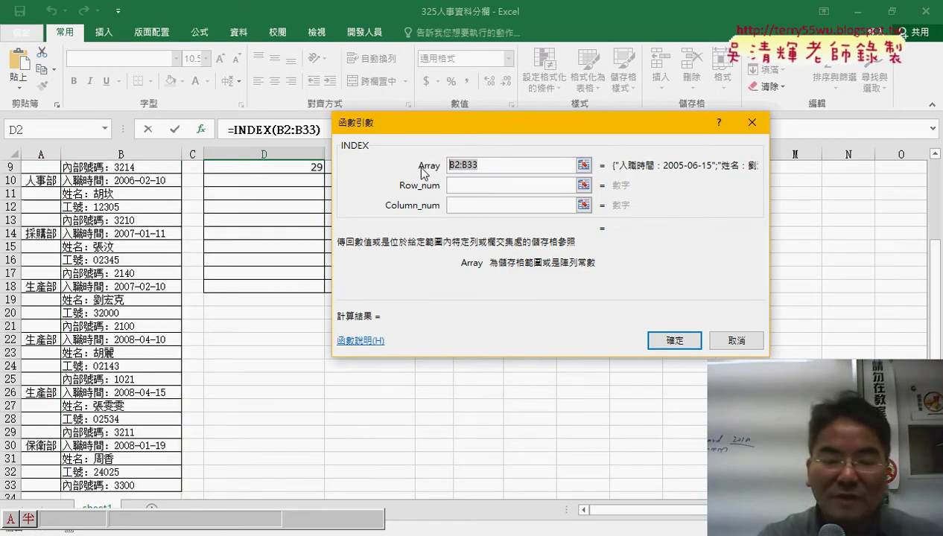
pyautogui.press('F4')
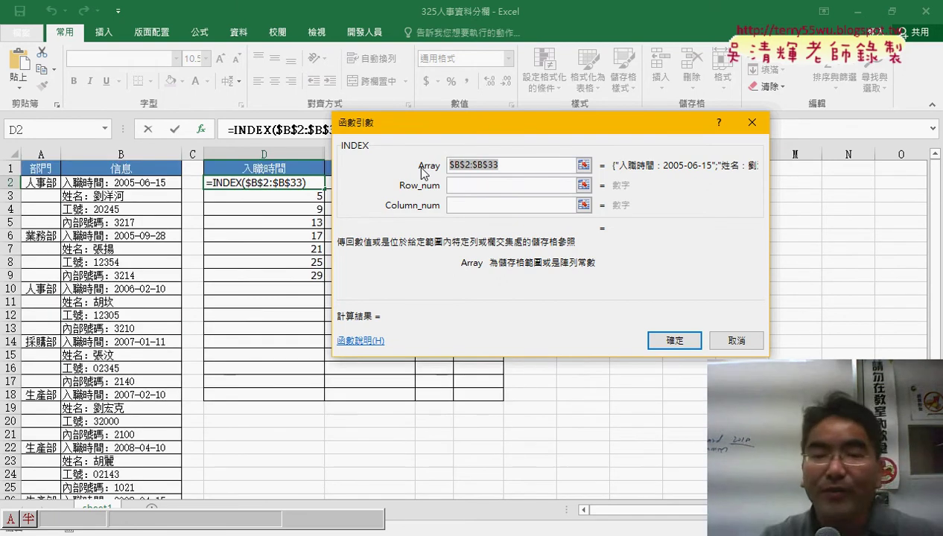
pyautogui.click(488, 186)
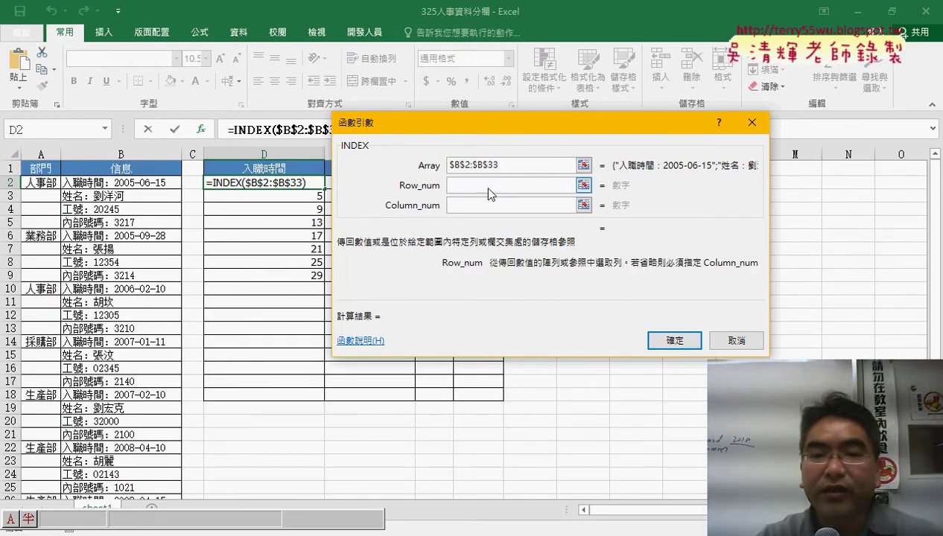
pyautogui.rightClick(456, 184)
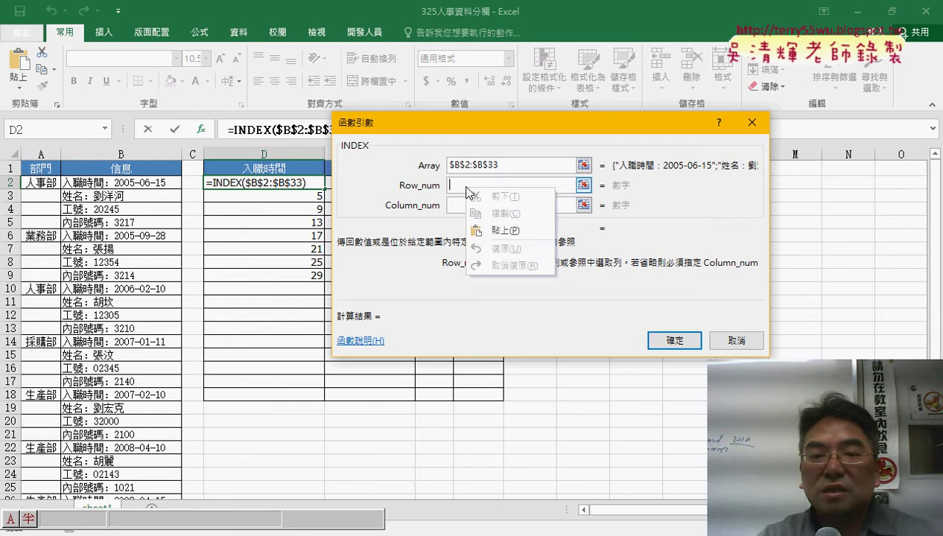
pyautogui.click(488, 225)
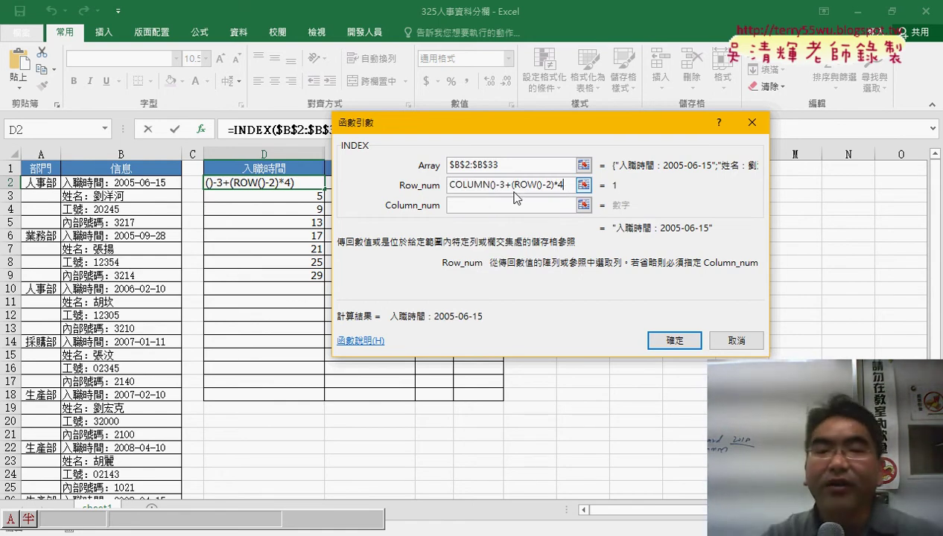
pyautogui.click(472, 206)
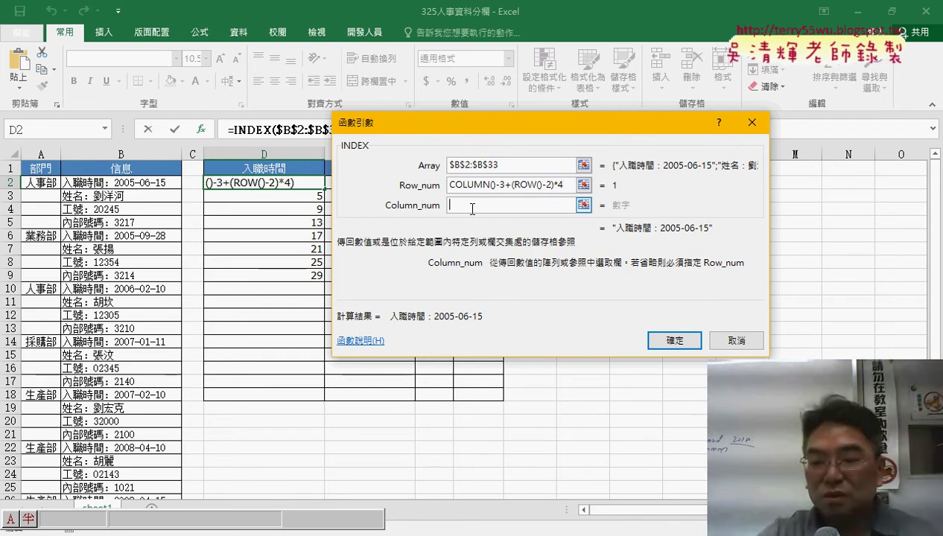
pyautogui.write('1')
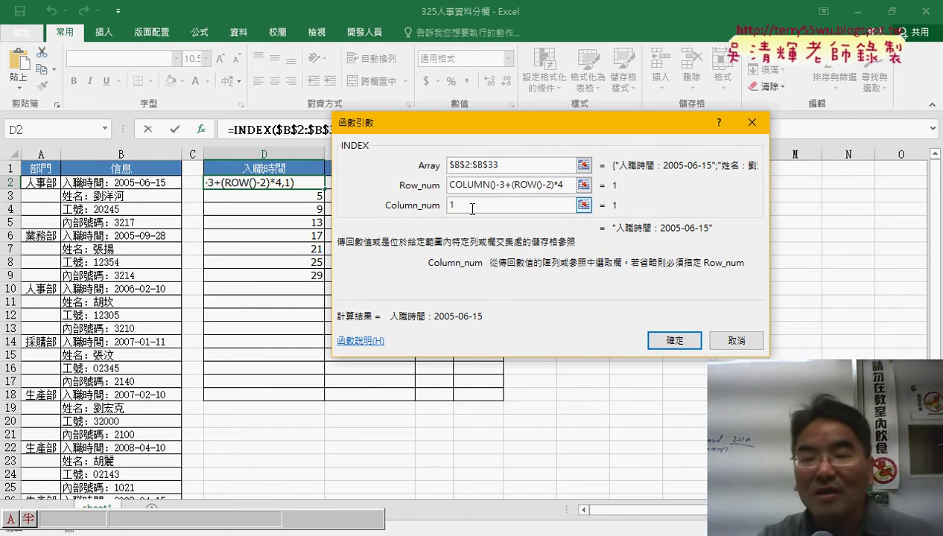
pyautogui.press('Return')
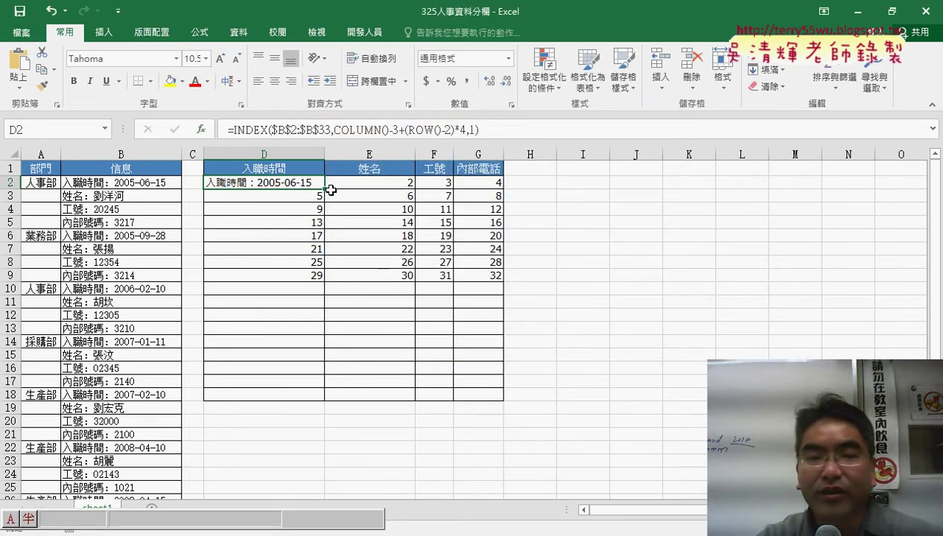
# - Fill the INDEX formula through D2:G9 and AutoFit columns E to G
pyautogui.moveTo(326, 191)
pyautogui.mouseDown()
pyautogui.moveTo(505, 192)
pyautogui.moveTo(505, 281)
pyautogui.mouseUp()
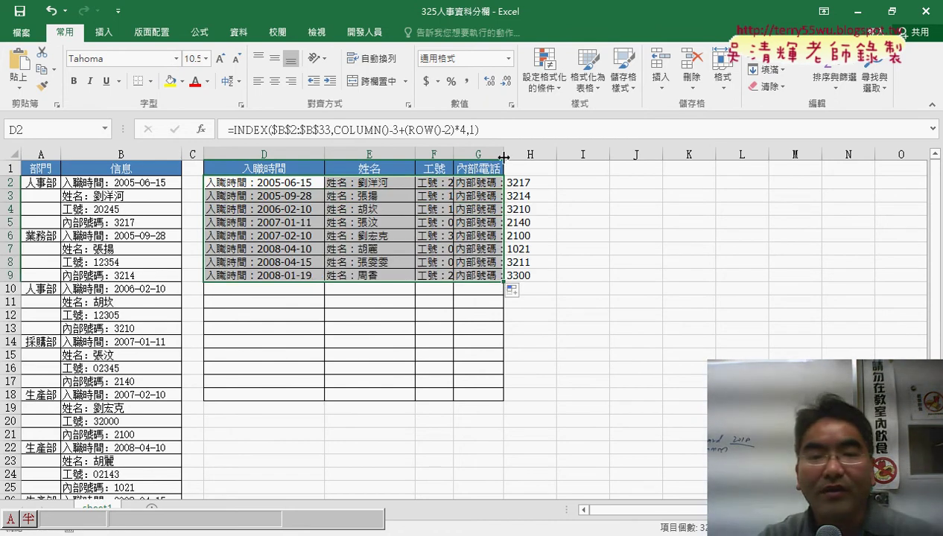
pyautogui.moveTo(477, 155); pyautogui.dragTo(306, 153)
pyautogui.doubleClick(414, 154)
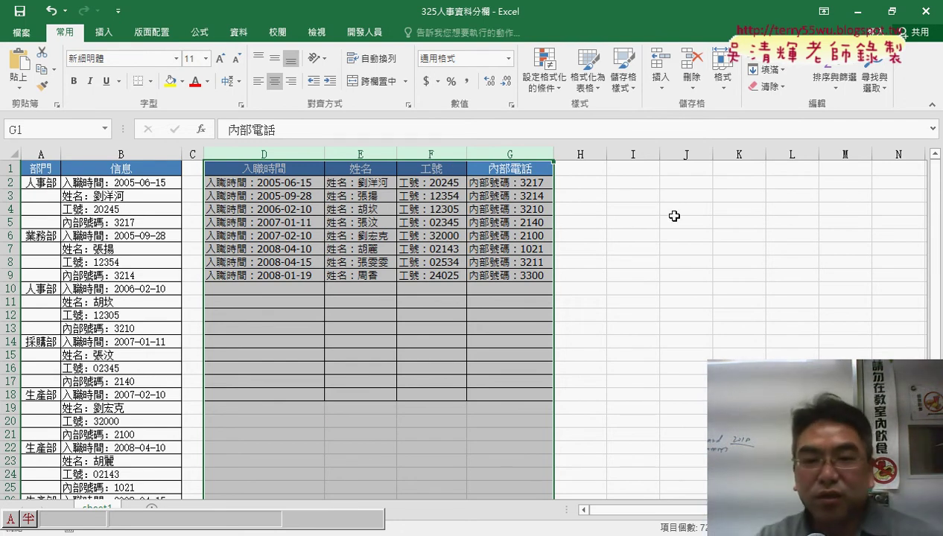
pyautogui.click(275, 166)
pyautogui.hotkey('ctrl', 'shift', 'Down')
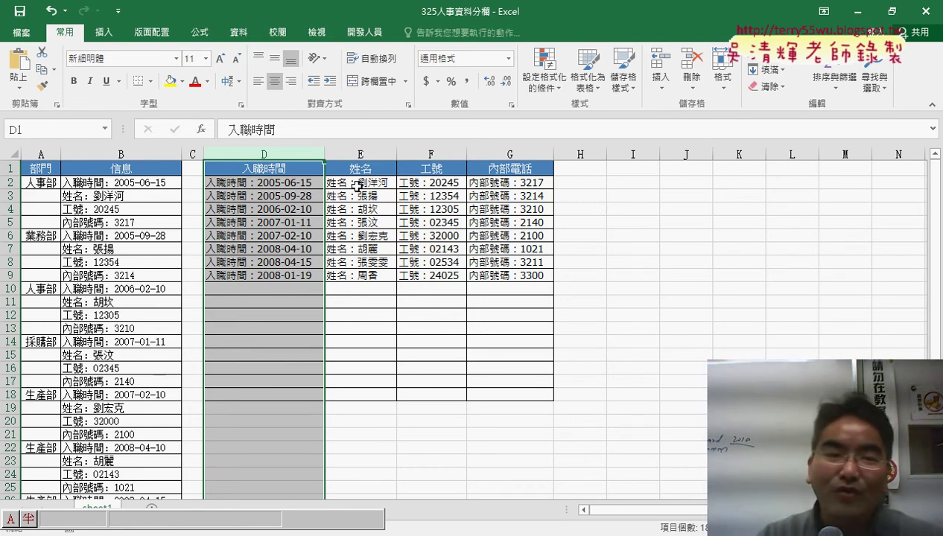
pyautogui.click(283, 183)
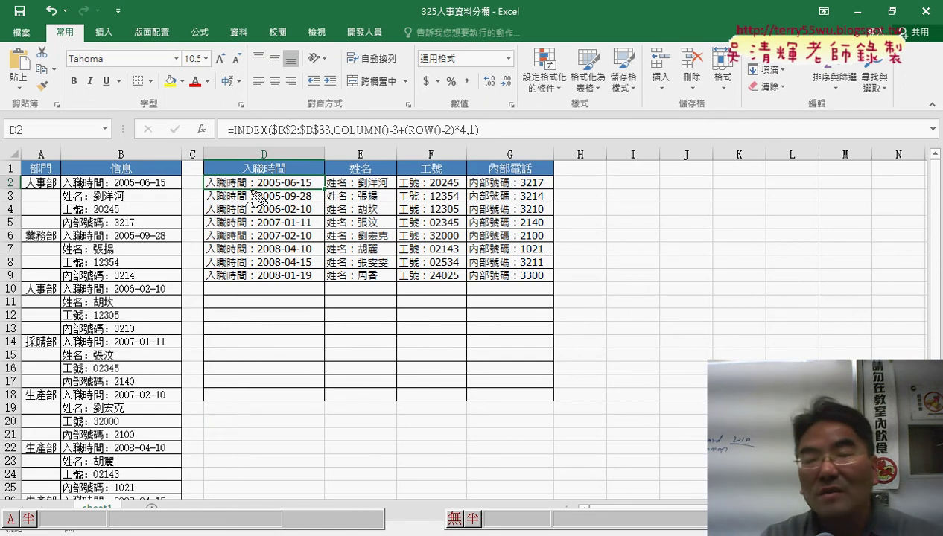
pyautogui.moveTo(252, 190); pyautogui.dragTo(259, 191)
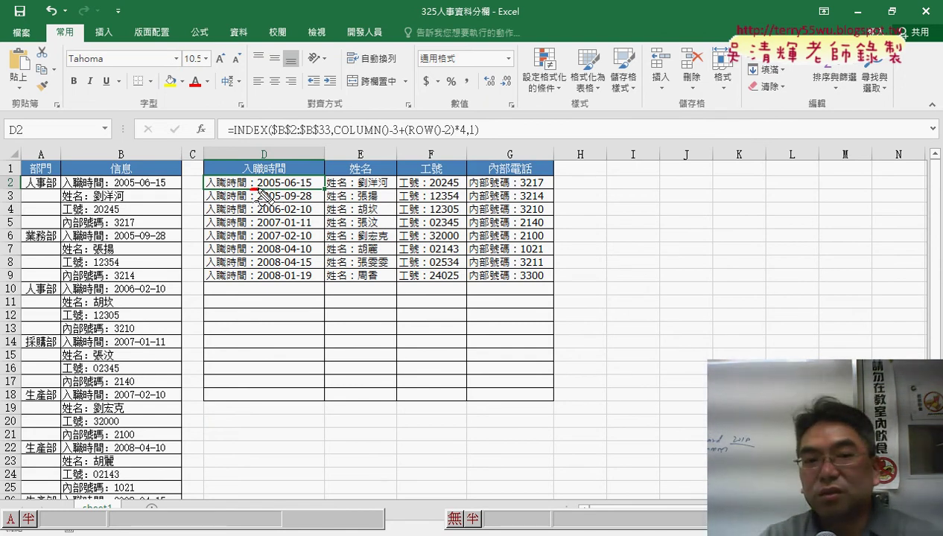
pyautogui.moveTo(255, 177); pyautogui.dragTo(254, 189)
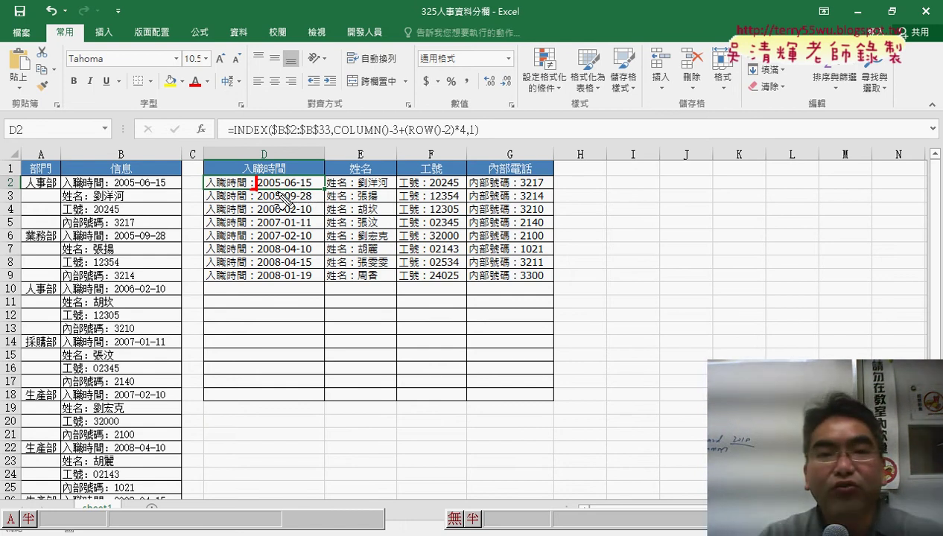
pyautogui.moveTo(276, 198)
pyautogui.mouseDown()
pyautogui.moveTo(294, 198)
pyautogui.moveTo(282, 215)
pyautogui.moveTo(332, 222)
pyautogui.moveTo(352, 200)
pyautogui.mouseUp()
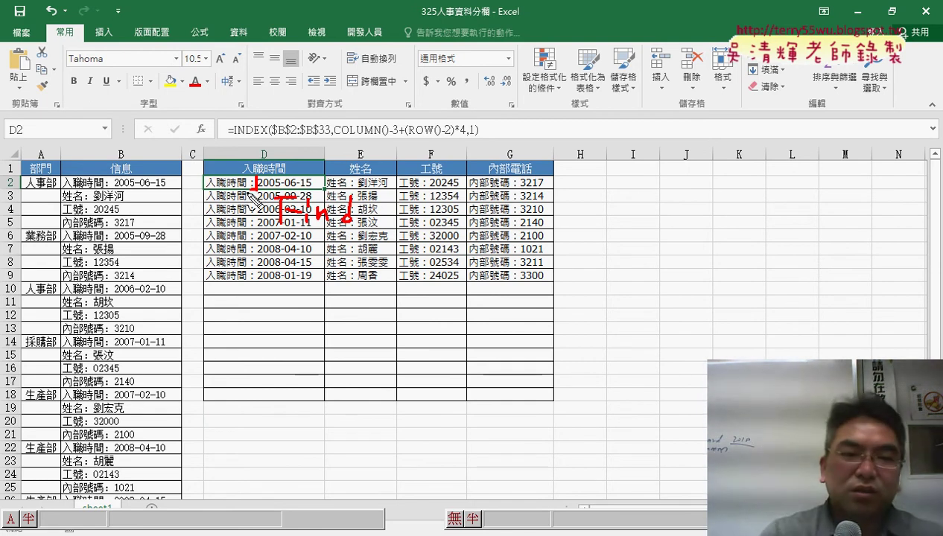
pyautogui.press('Escape')
pyautogui.click(269, 169)
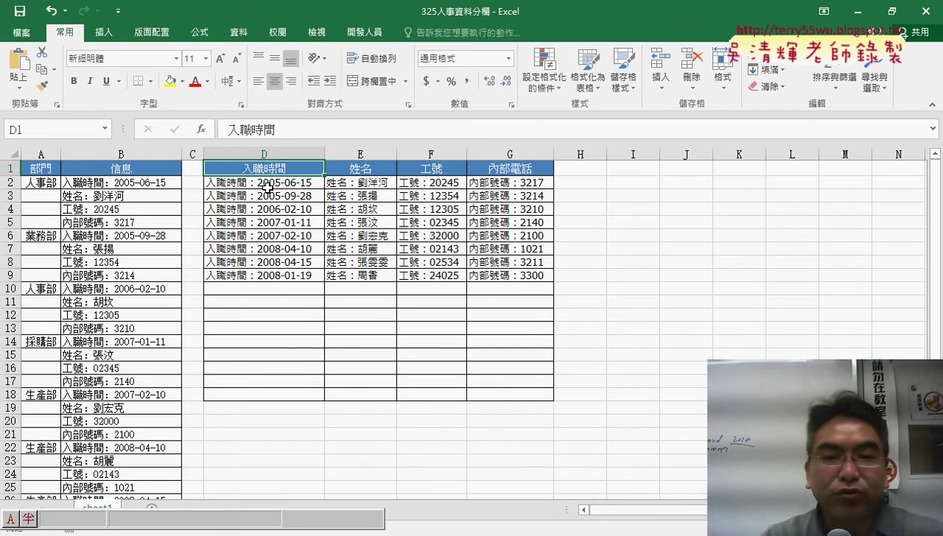
pyautogui.click(266, 186)
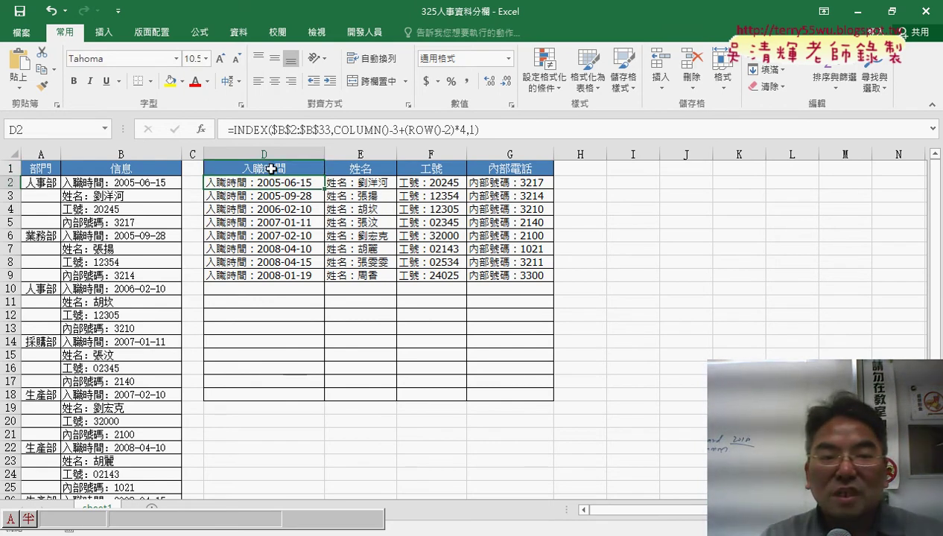
pyautogui.click(271, 169)
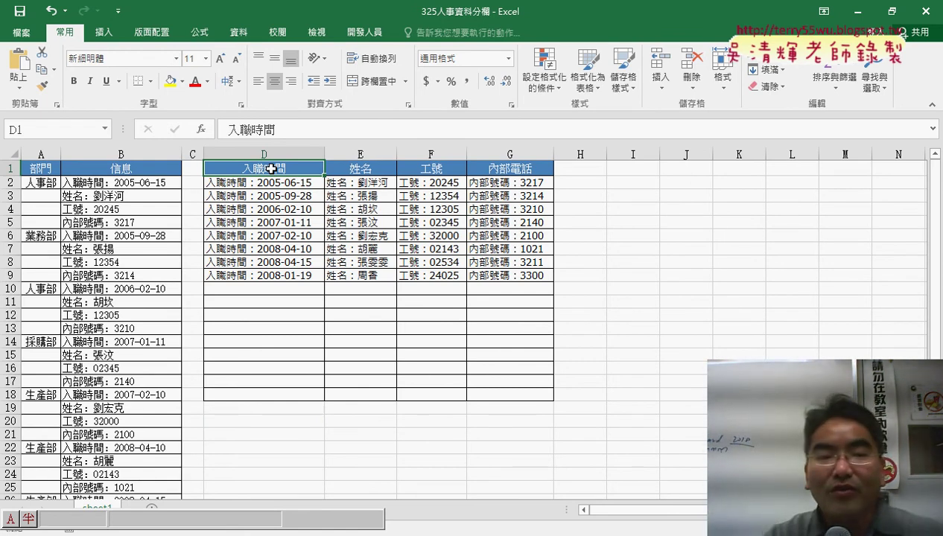
# - Cut the INDEX(...) lookup out of D2's formula
pyautogui.click(270, 181)
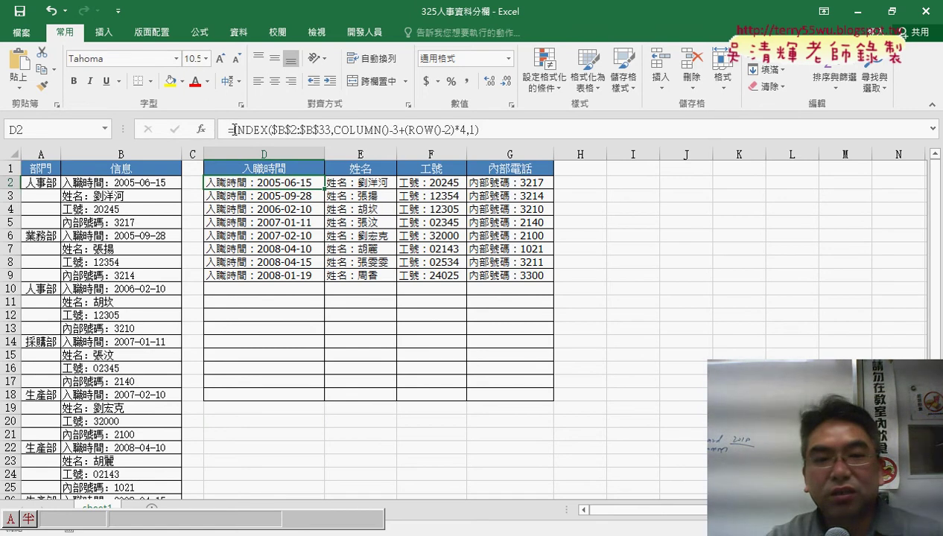
pyautogui.moveTo(233, 130); pyautogui.dragTo(481, 129)
pyautogui.rightClick(399, 129)
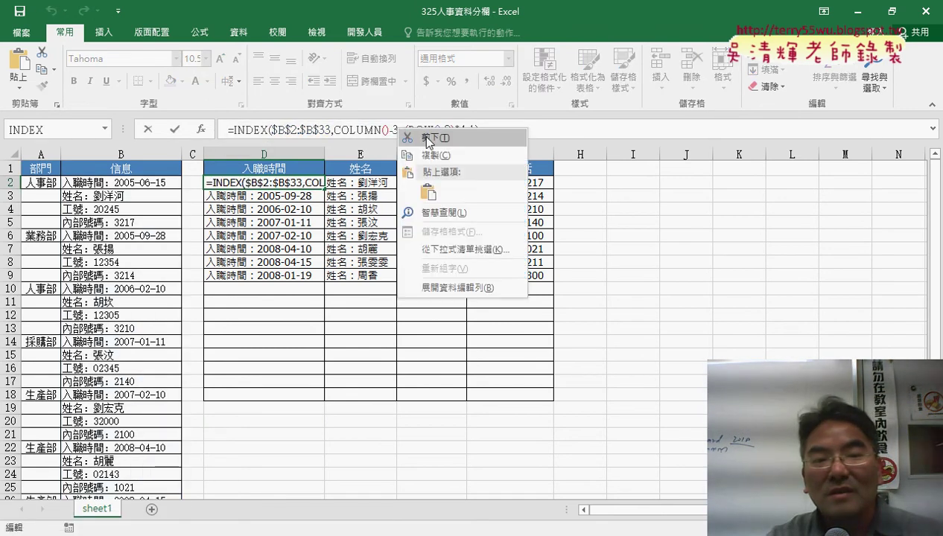
pyautogui.click(427, 139)
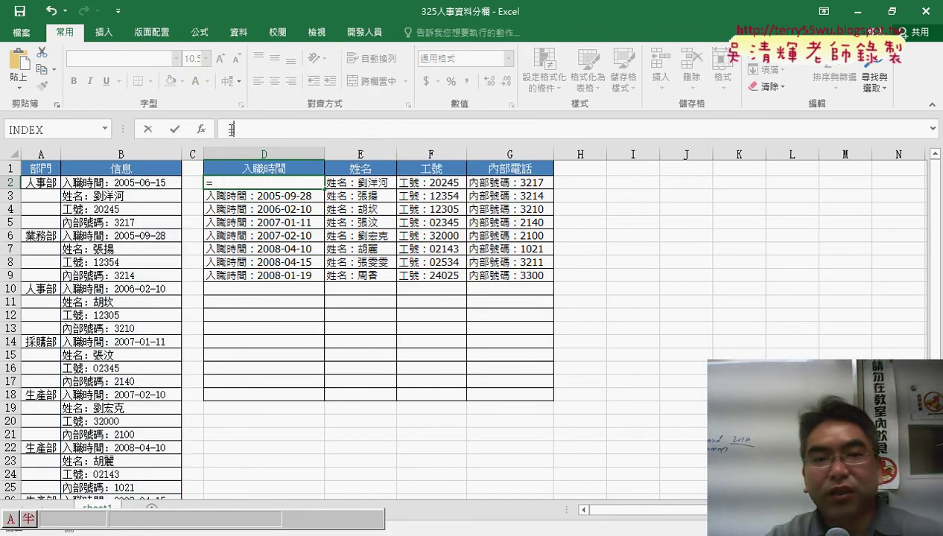
# - Insert the MID function into D2 from the 文字 category
pyautogui.click(209, 130)
pyautogui.click(562, 164)
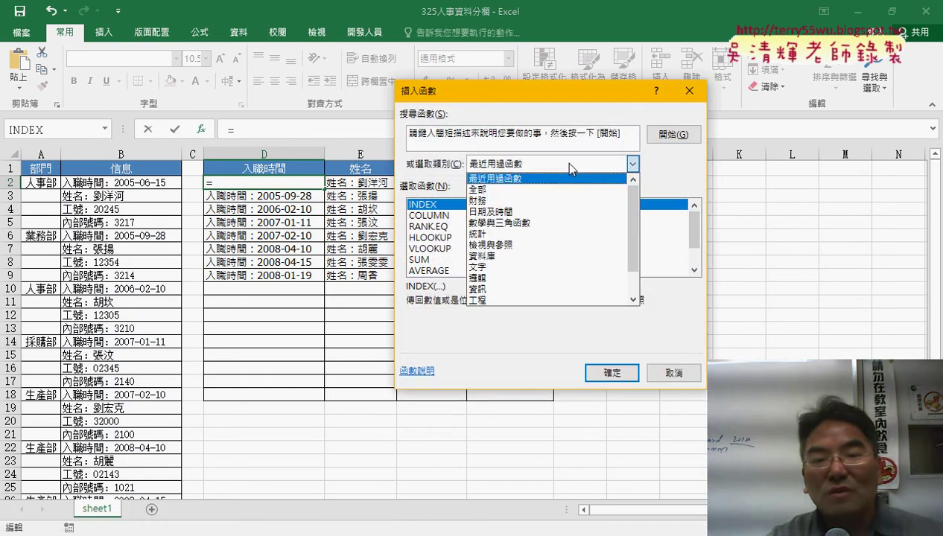
pyautogui.click(555, 267)
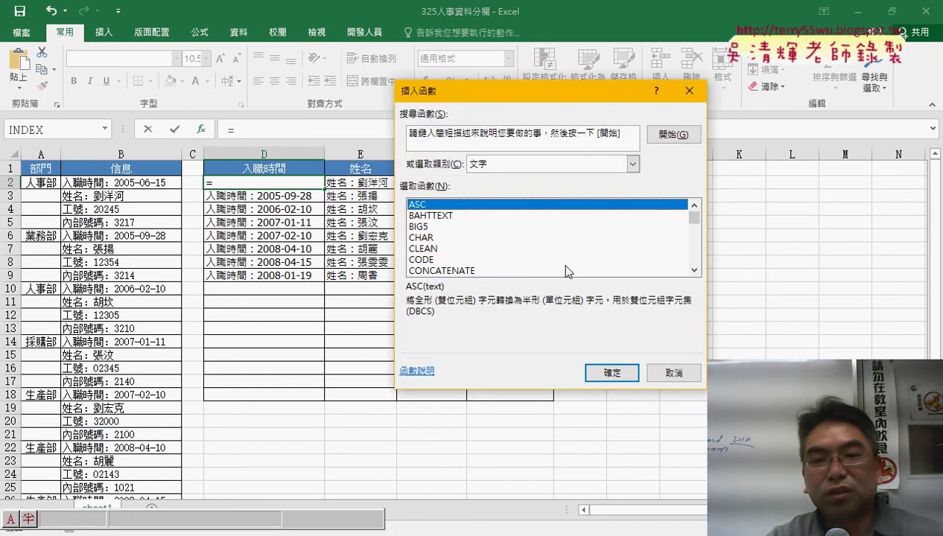
pyautogui.click(693, 271)
pyautogui.scroll(-2, 694, 271)
pyautogui.scroll(-4, 692, 271)
pyautogui.scroll(-3, 683, 272)
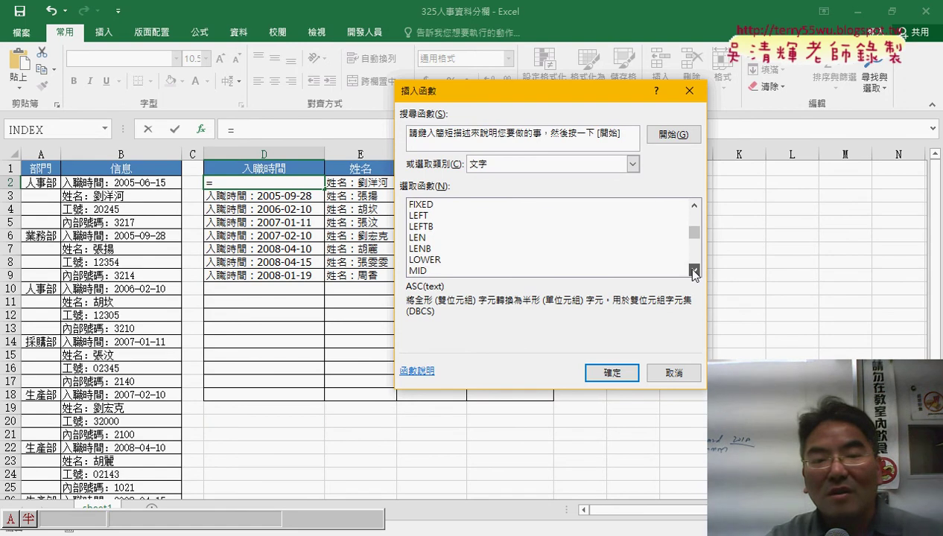
pyautogui.scroll(-2, 683, 272)
pyautogui.doubleClick(428, 248)
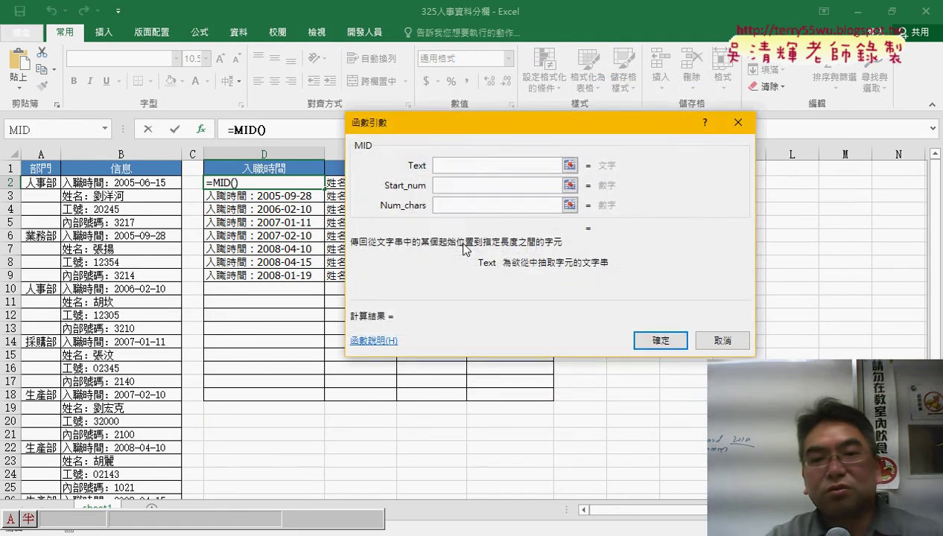
# - Paste the INDEX lookup as MID's Text and set Start_num to len(D1)+2
pyautogui.click(475, 167)
pyautogui.rightClick(474, 169)
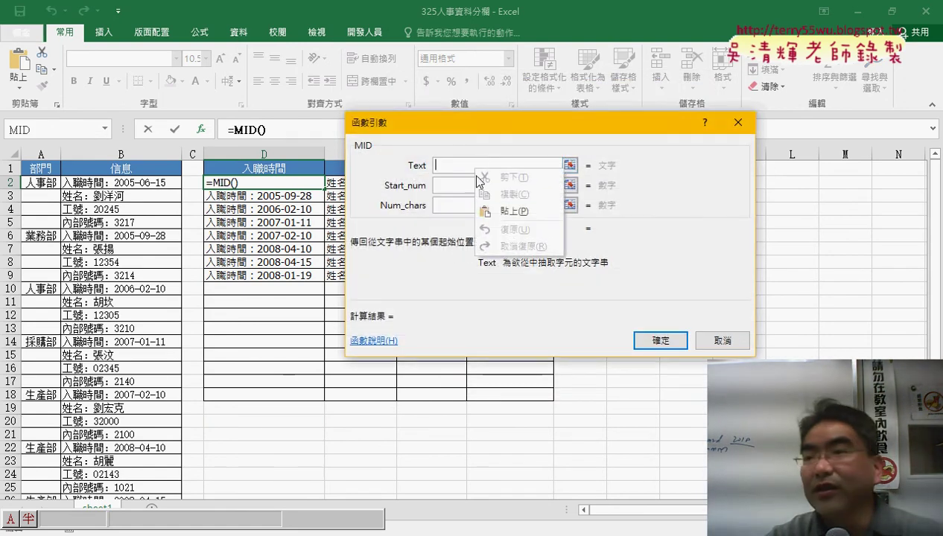
pyautogui.click(501, 212)
pyautogui.moveTo(520, 133); pyautogui.dragTo(594, 231)
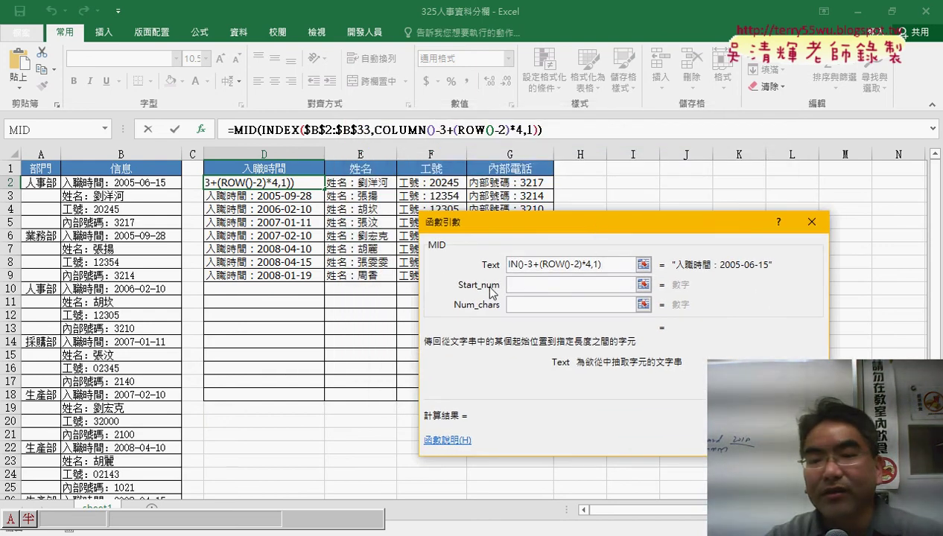
pyautogui.click(517, 286)
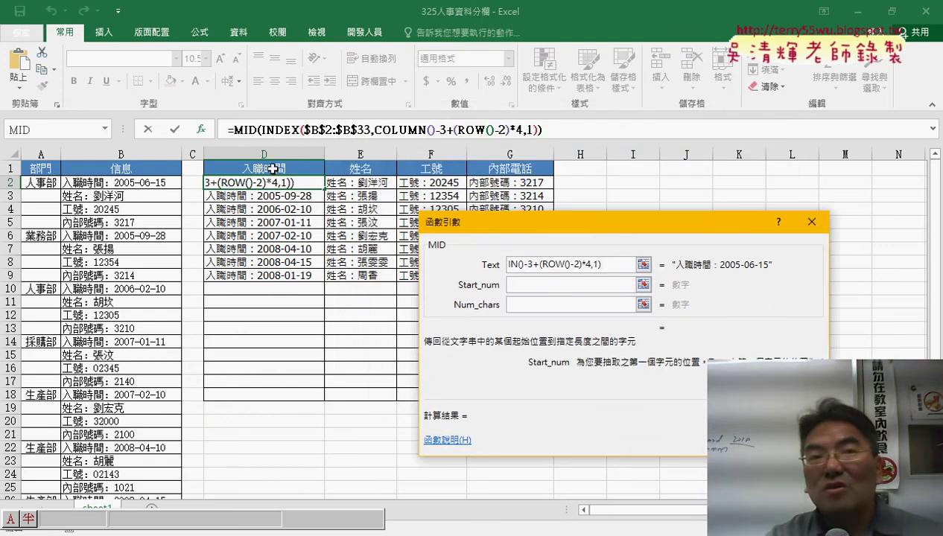
pyautogui.write('len')
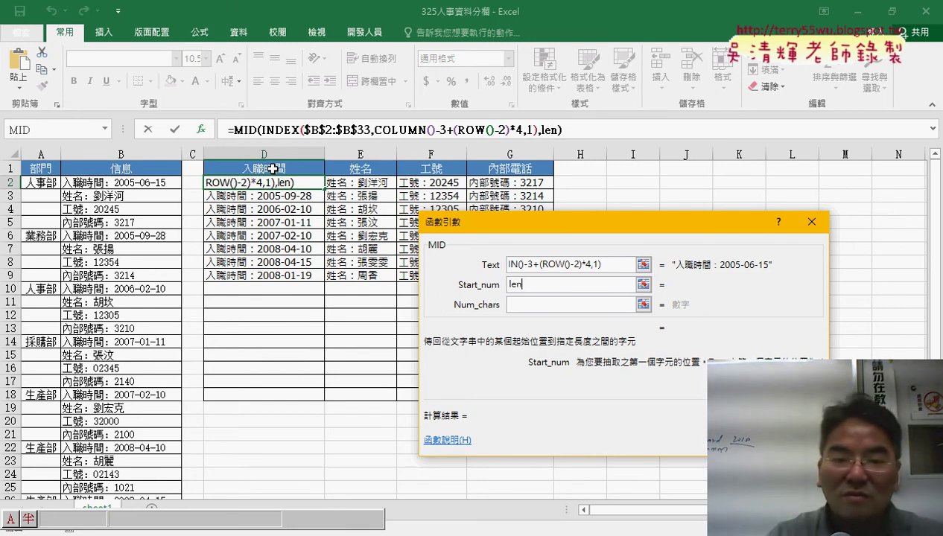
pyautogui.write('(')
pyautogui.click(274, 169)
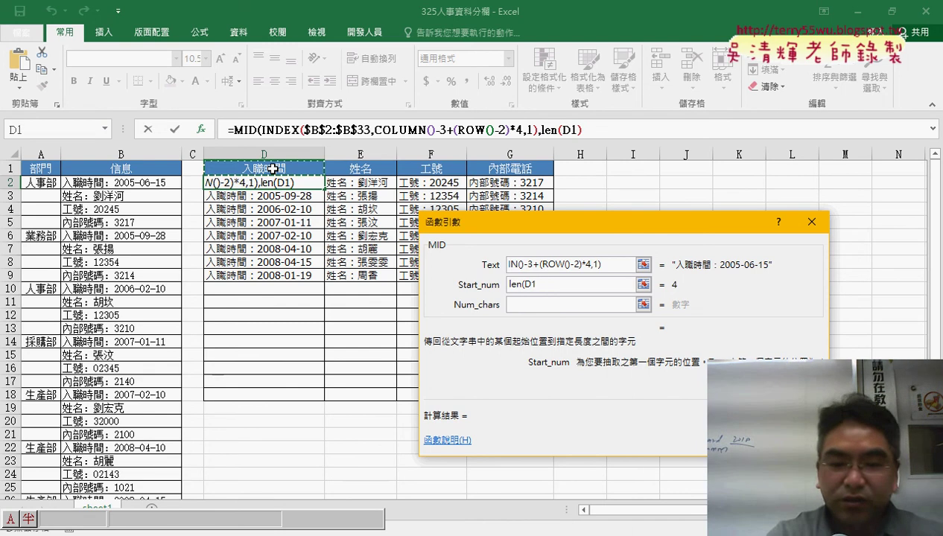
pyautogui.write(')')
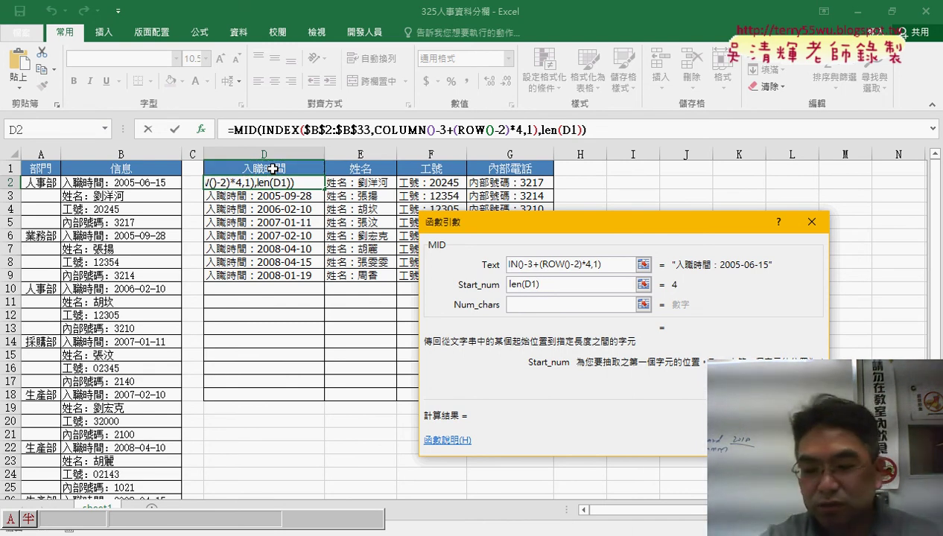
pyautogui.write('+2')
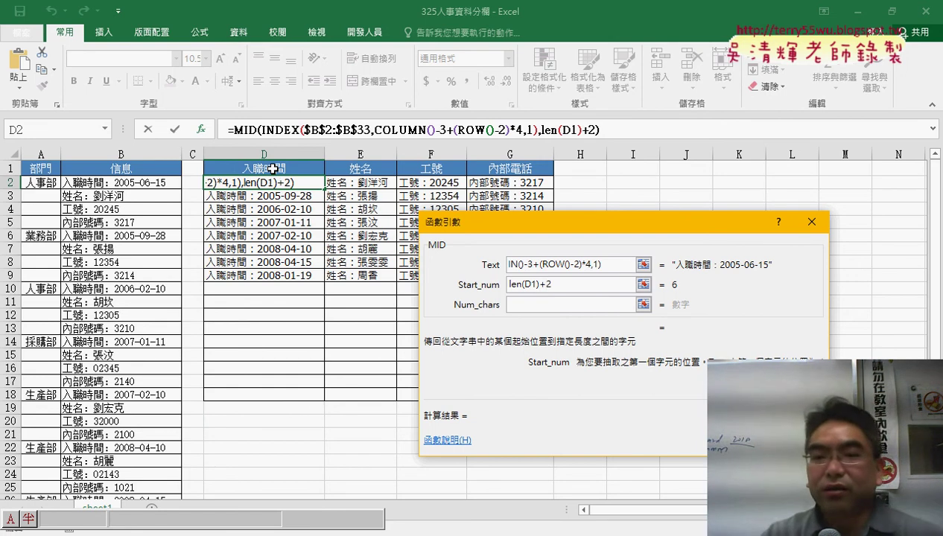
pyautogui.click(523, 303)
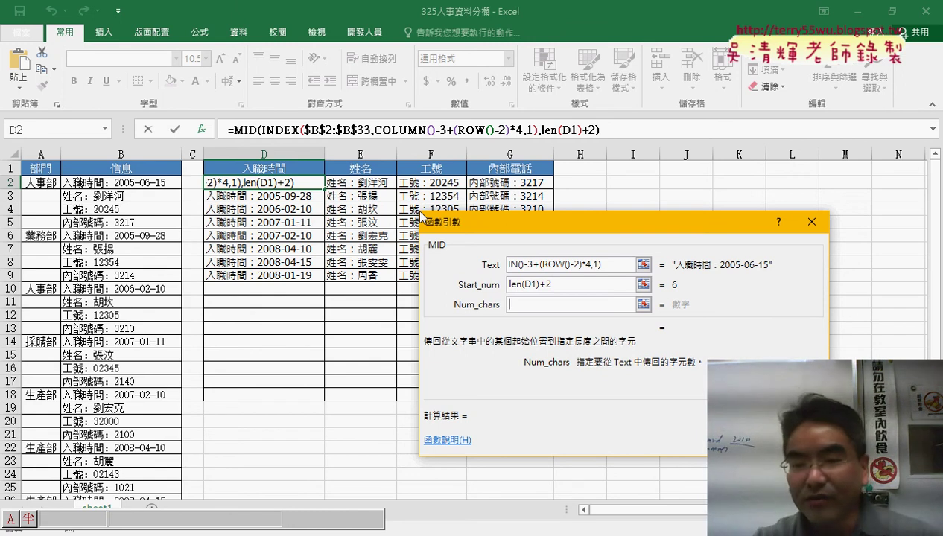
# - Set MID's Num_chars to 99 and lock the start as LEN(D$1)+2, previewing 2005-06-15
pyautogui.write('99')
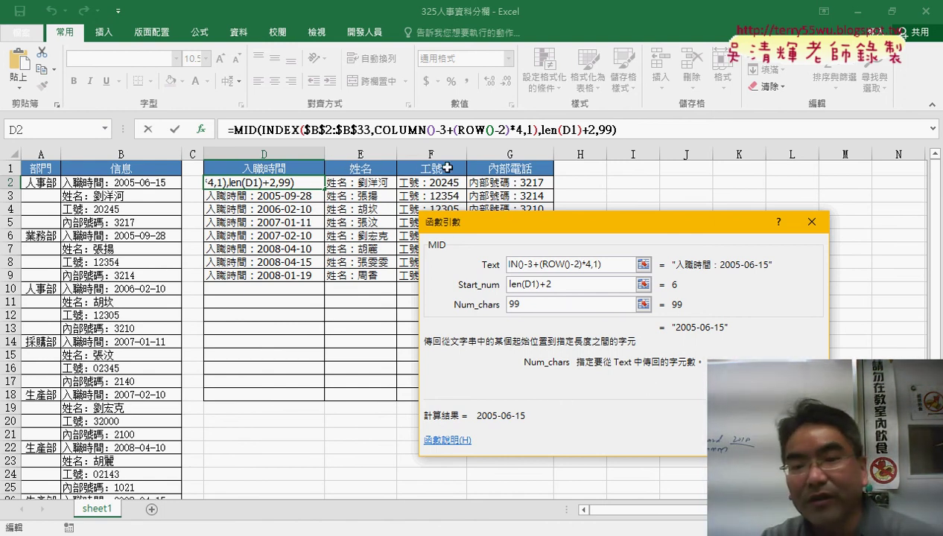
pyautogui.doubleClick(528, 283)
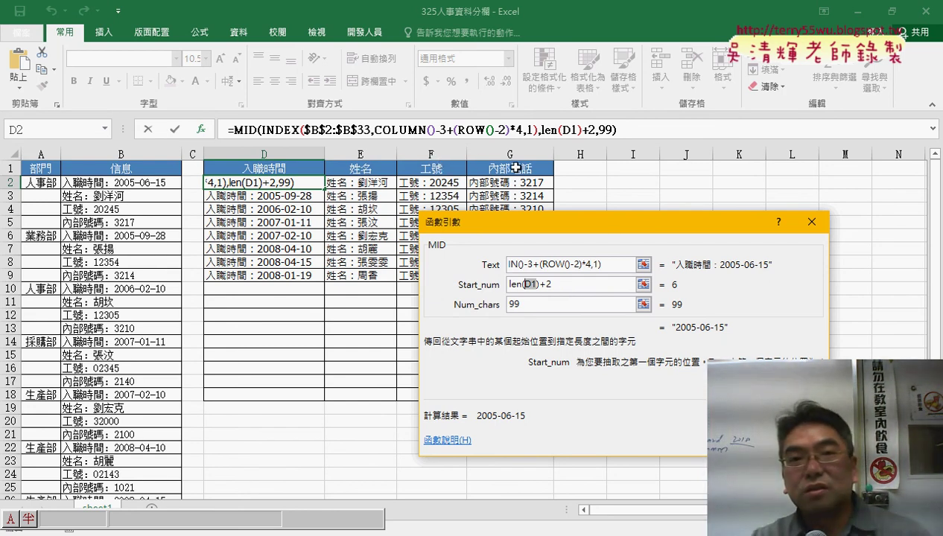
pyautogui.click(523, 284)
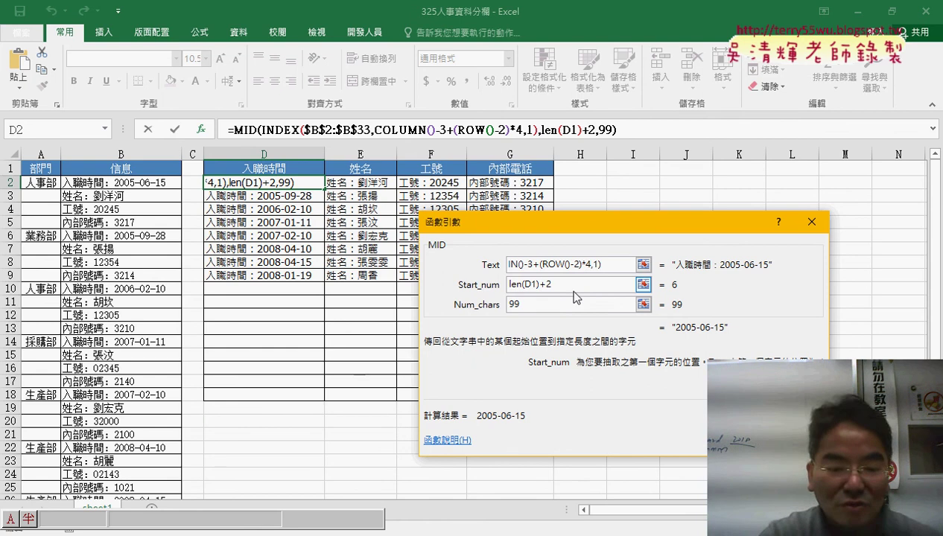
pyautogui.write('$')
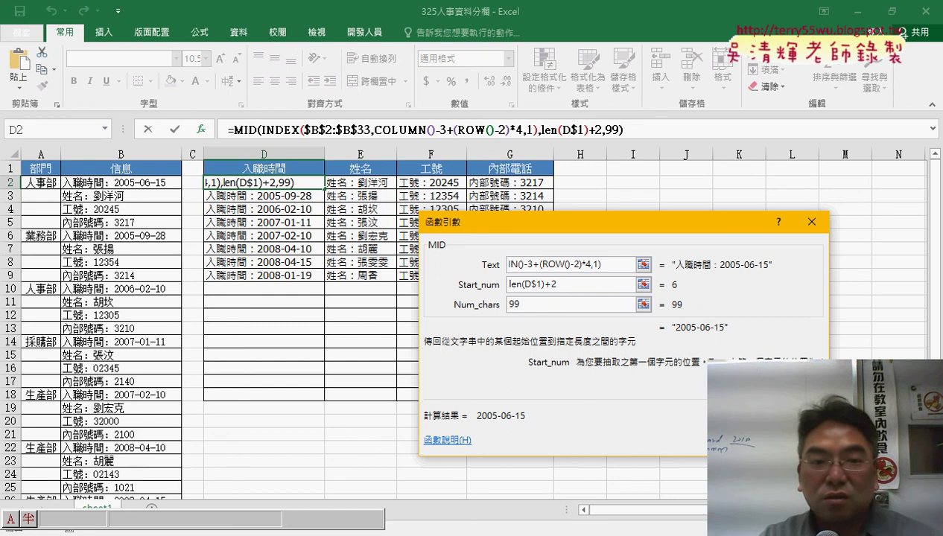
# - Commit the MID formula in D2, fill it across D2:G9, then undo that fill
pyautogui.press('Return')
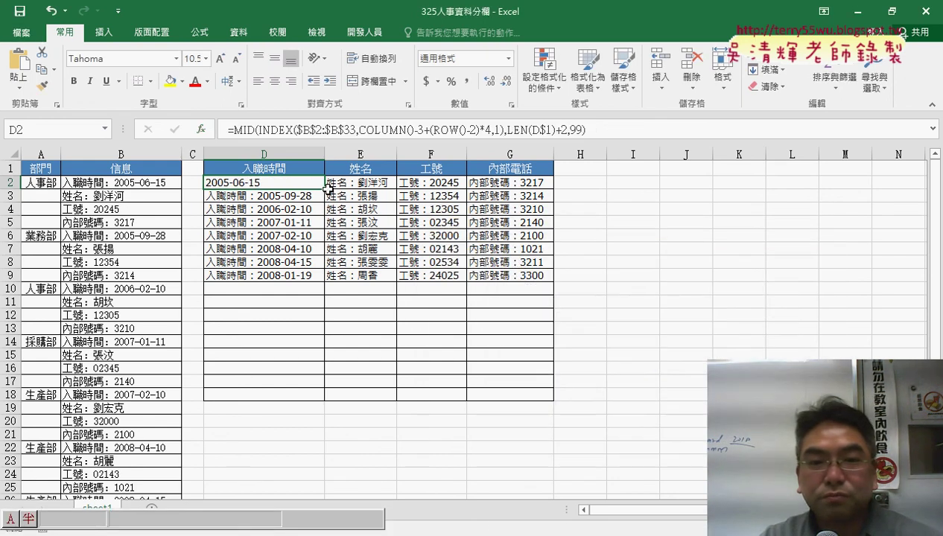
pyautogui.moveTo(328, 189)
pyautogui.mouseDown()
pyautogui.moveTo(554, 191)
pyautogui.moveTo(555, 281)
pyautogui.mouseUp()
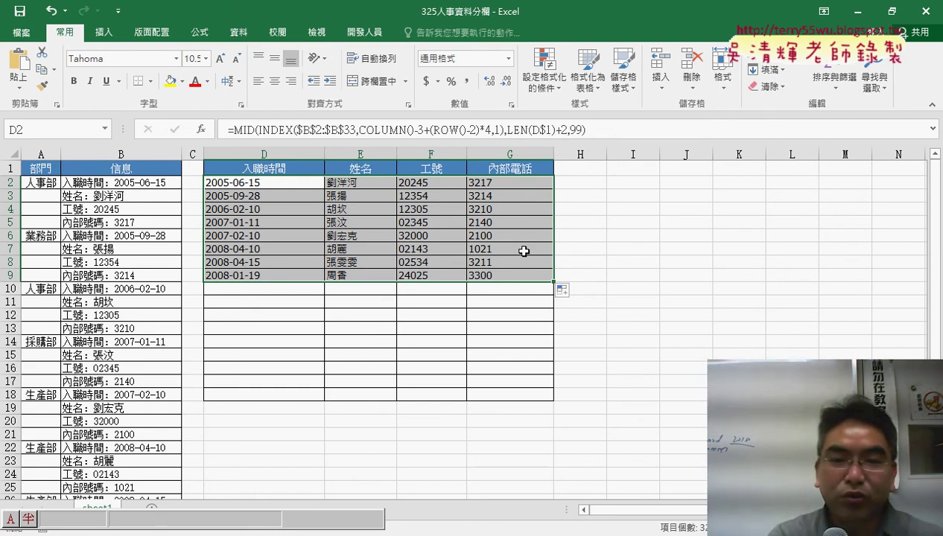
pyautogui.hotkey('ctrl', 'z')
# - Undo back to the row-number helper values, then redo to restore the INDEX formula in D2
pyautogui.hotkey('ctrl', 'z')
pyautogui.hotkey('ctrl', 'z')
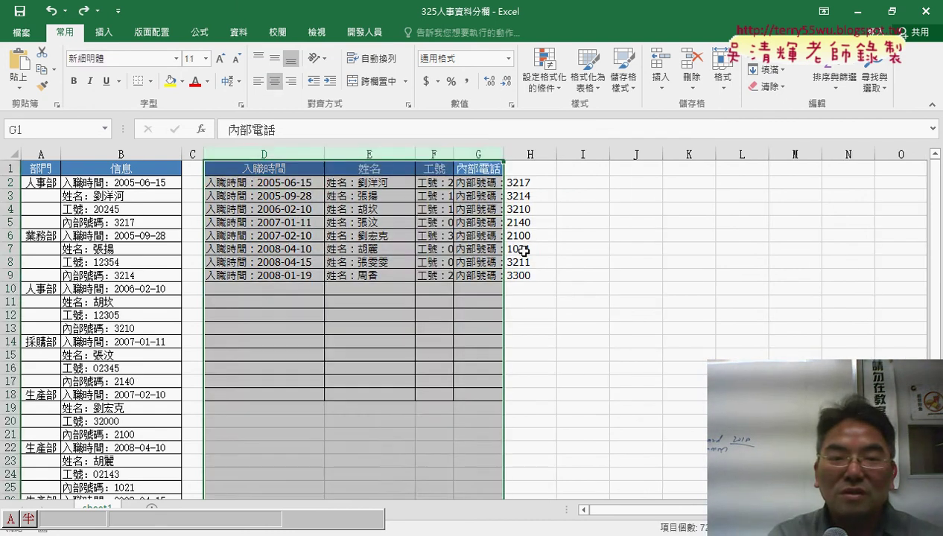
pyautogui.hotkey('ctrl', 'z')
pyautogui.hotkey('ctrl', 'z')
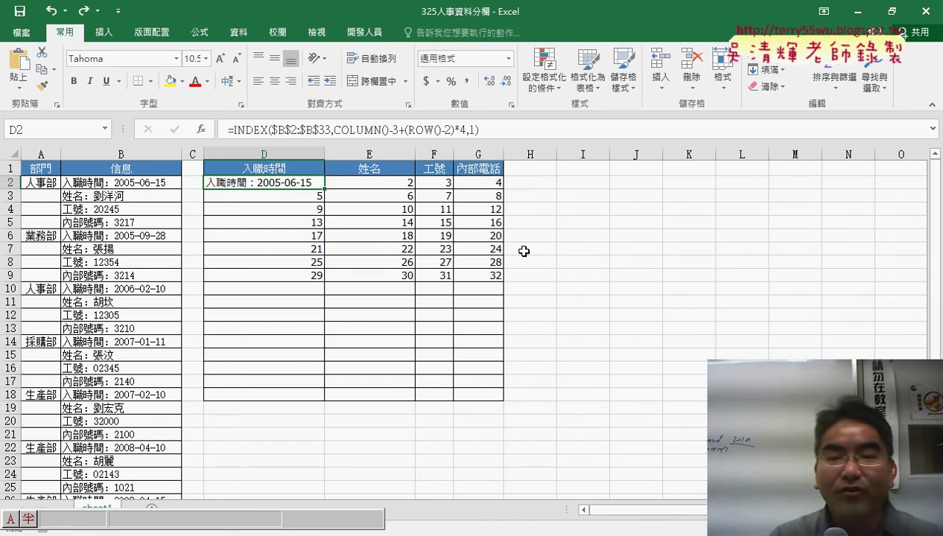
pyautogui.hotkey('ctrl', 'z')
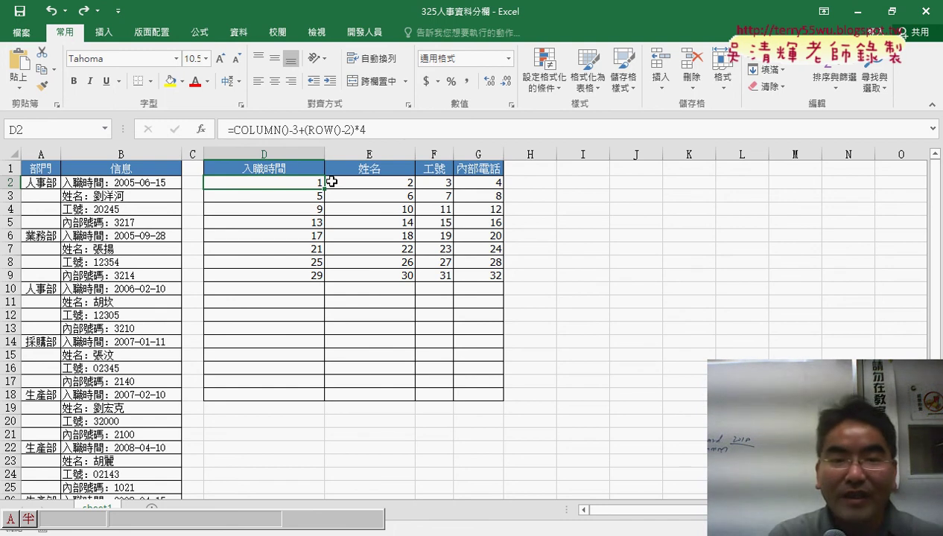
pyautogui.hotkey('ctrl', 'y')
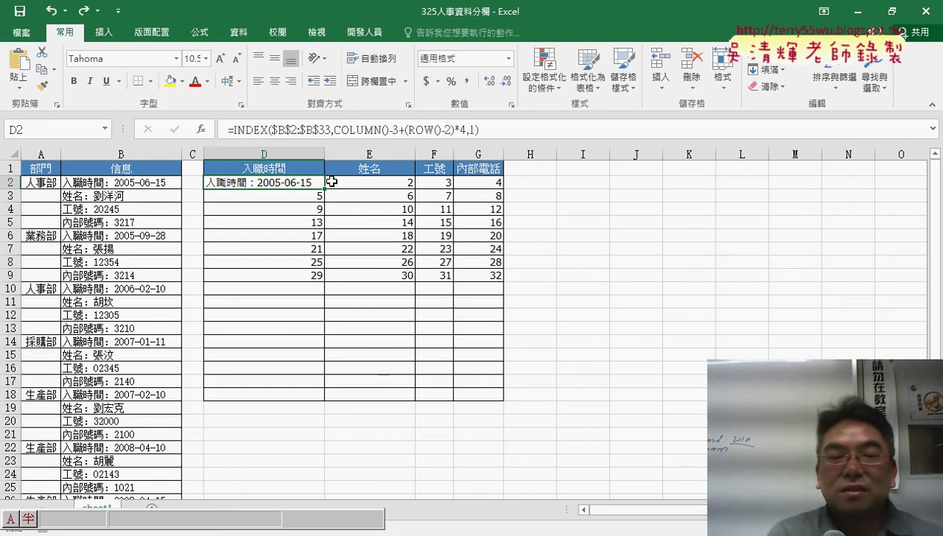
# - Fill the D2 formula across E2:G2 and down through row 9
pyautogui.hotkey('shift', 'Right')
pyautogui.hotkey('shift', 'Right')
pyautogui.hotkey('shift', 'Right')
pyautogui.hotkey('ctrl', 'r')
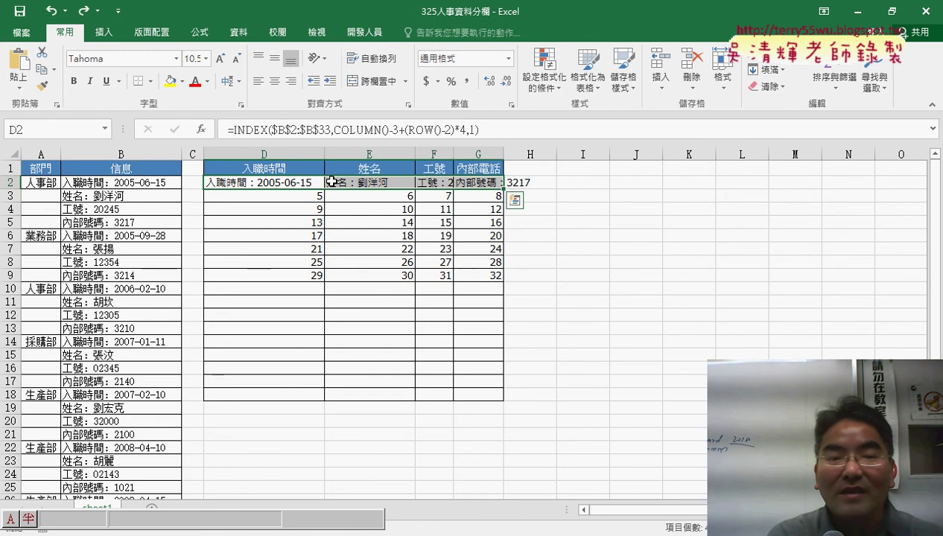
pyautogui.hotkey('shift', 'Down')
pyautogui.hotkey('shift', 'Down')
pyautogui.hotkey('shift', 'Down')
pyautogui.hotkey('ctrl', 'd')
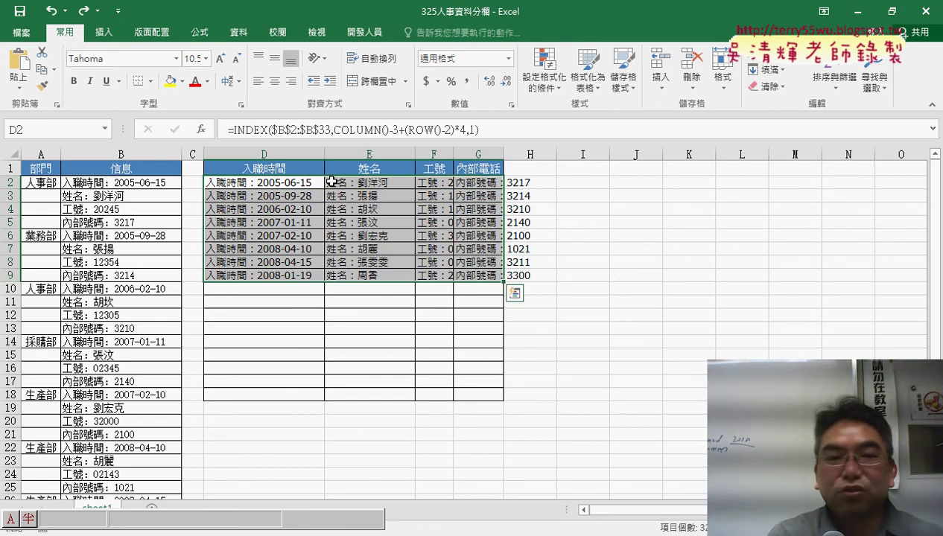